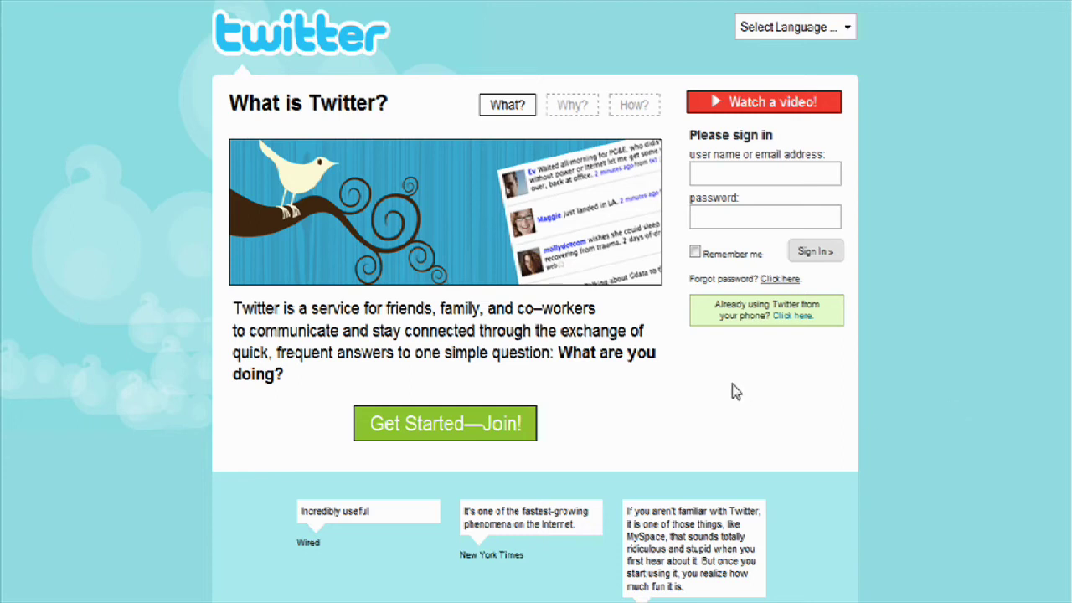
- Start joining Twitter with the Get Started—Join! button on the home page
left_click(448, 425)
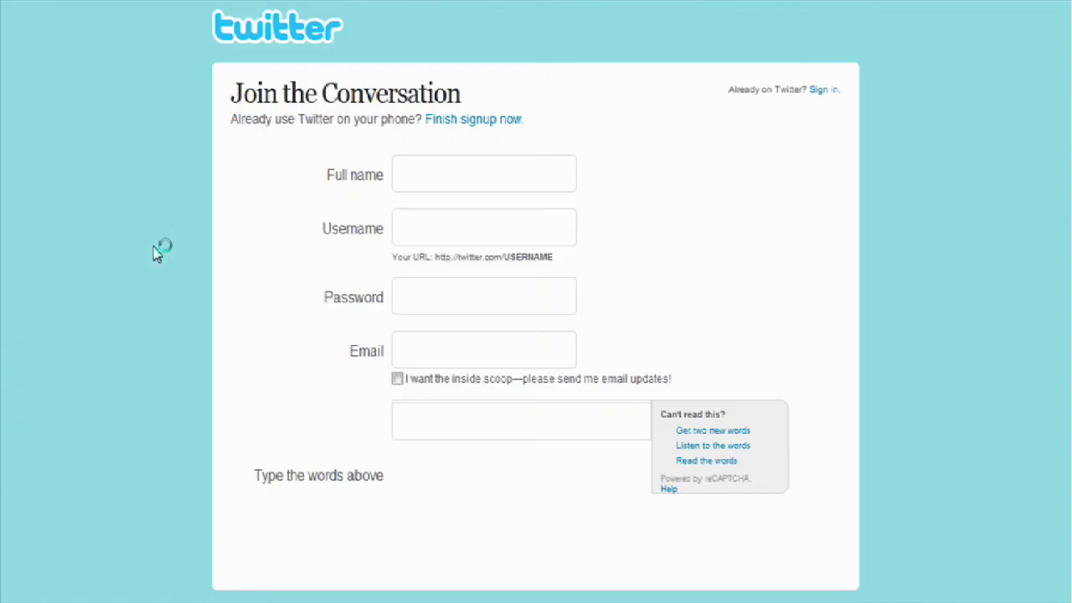
- Enter the account's full name and a chosen username, both marked ok
left_click(413, 180)
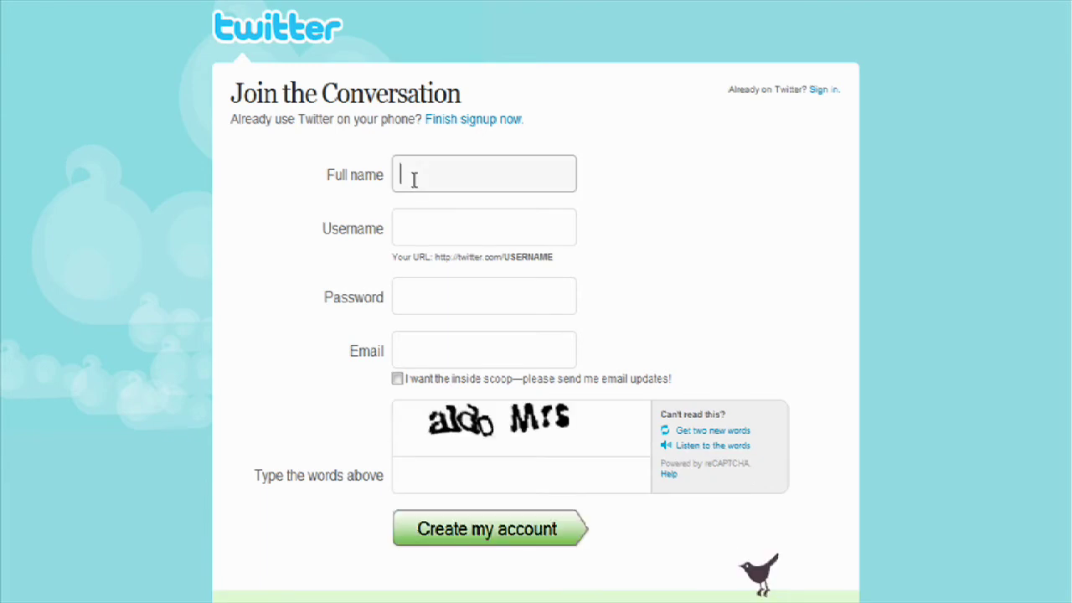
type("L")
key("BackSpace")
type("An")
type("toCAD E")
type("lite")
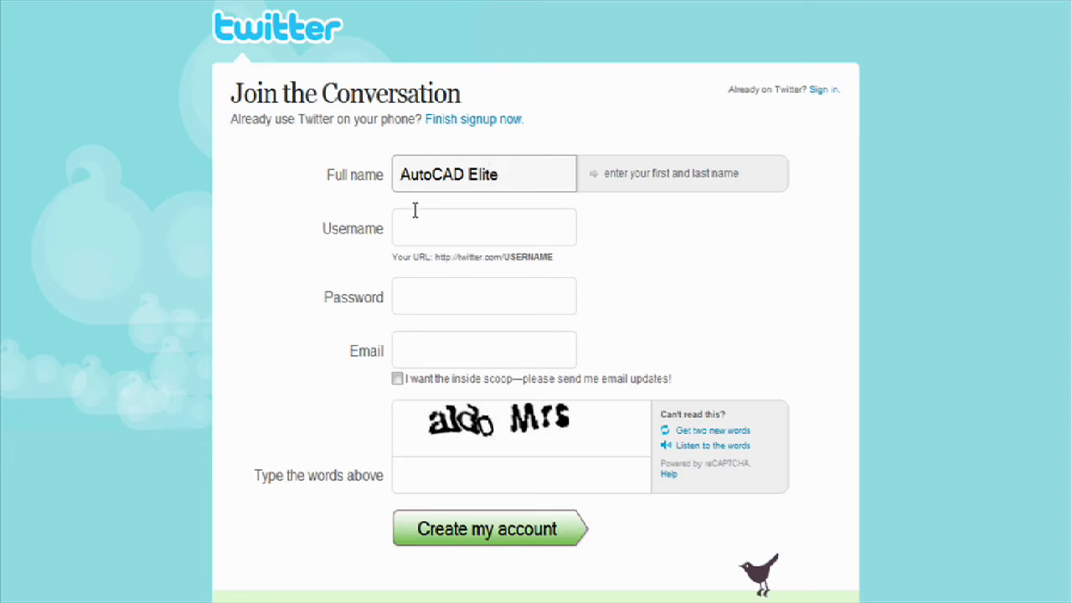
left_click(414, 223)
type("autocad")
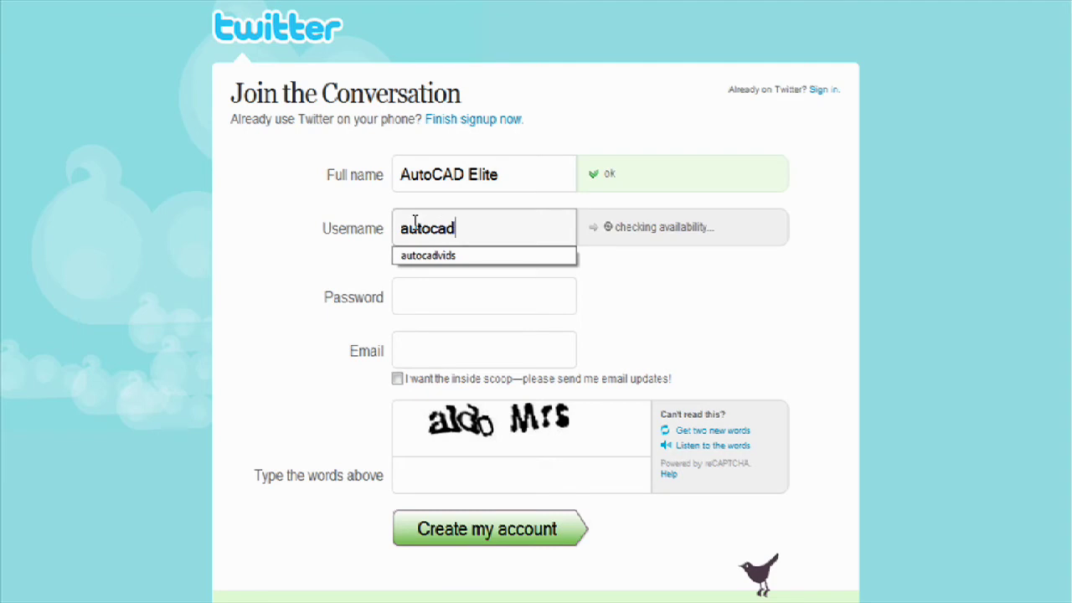
type("elite")
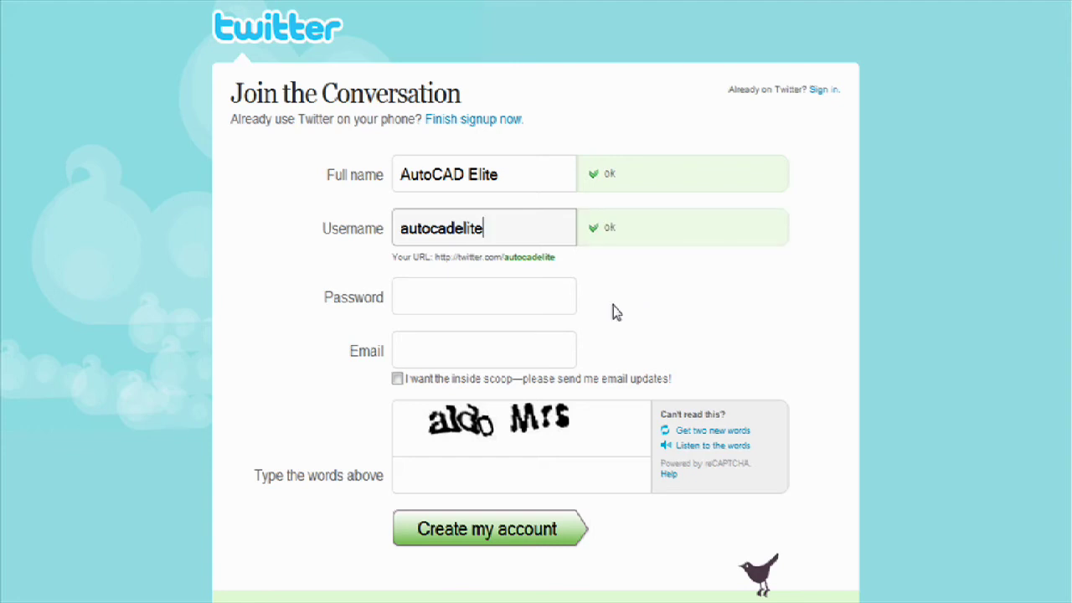
left_click(528, 285)
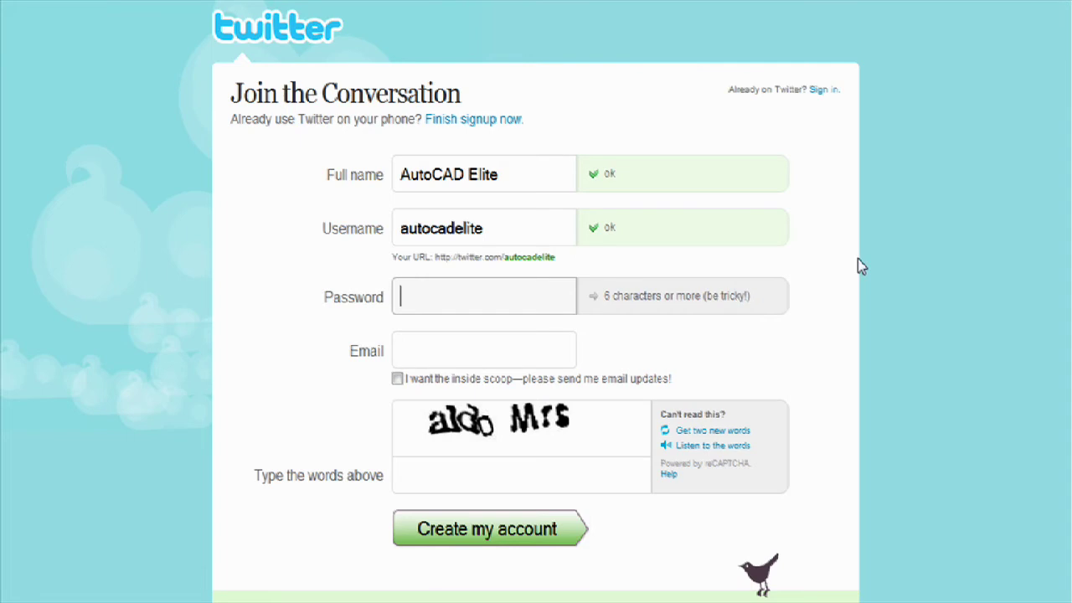
- Enter a password, rated Weak, and the account's e-mail address
type("a*******")
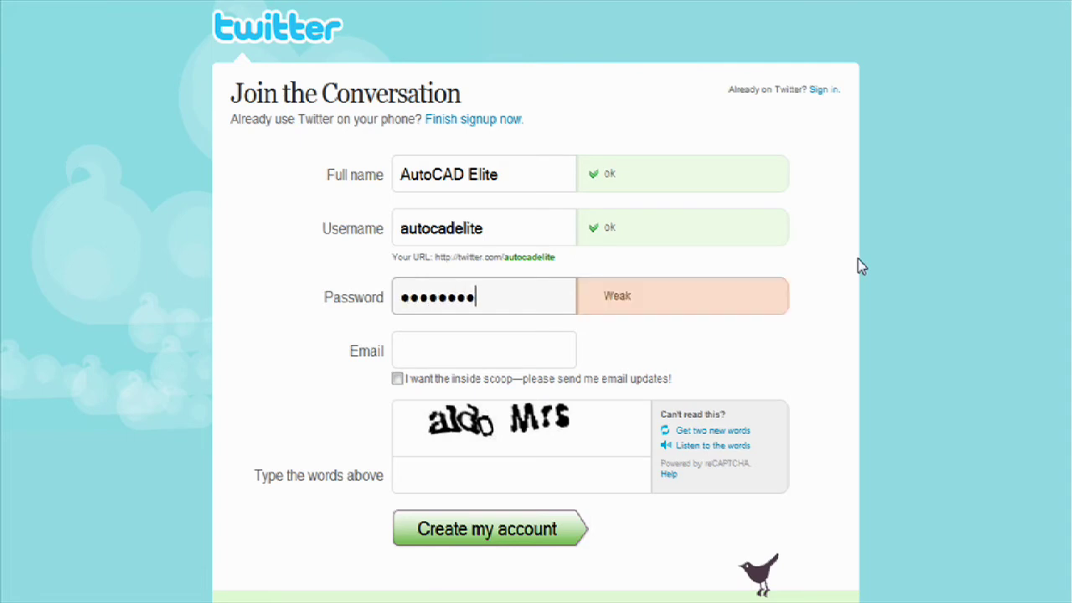
left_click(527, 350)
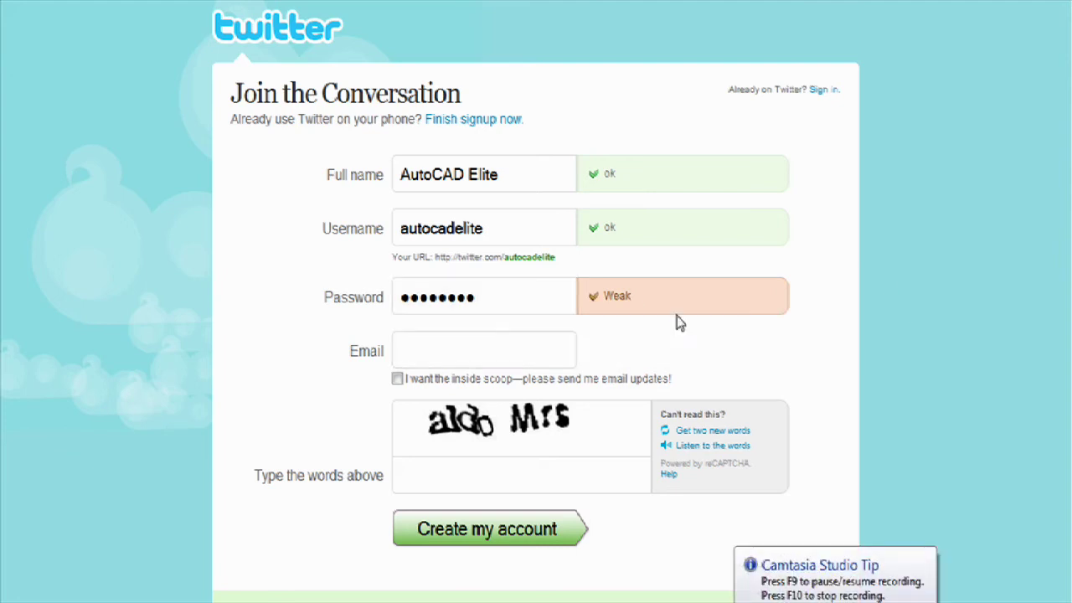
left_click(472, 350)
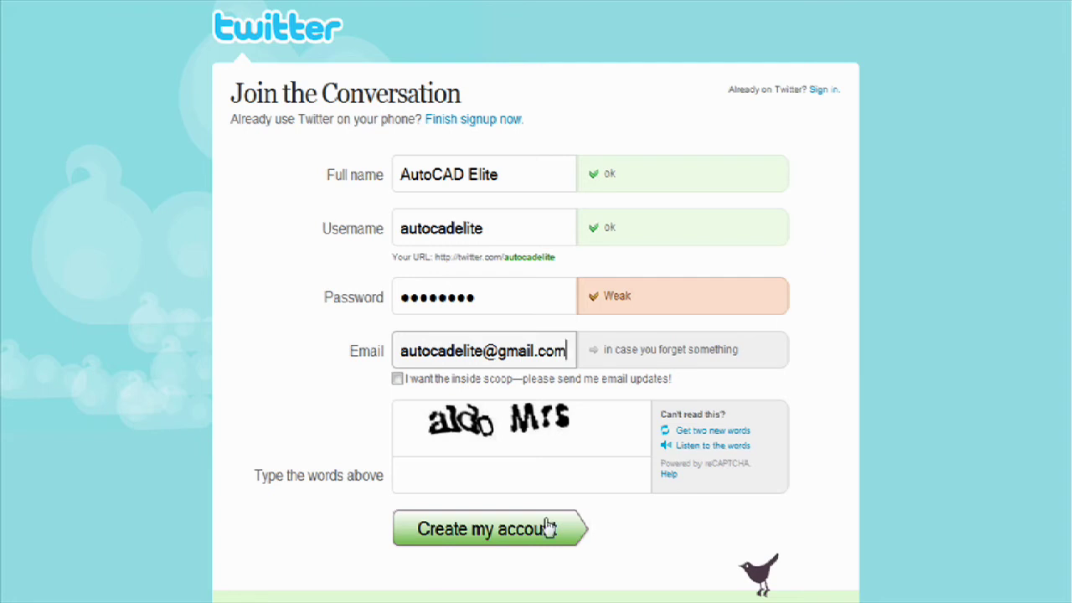
- Fill in the captcha words and submit the form to create the account
left_click(489, 476)
type("aldo")
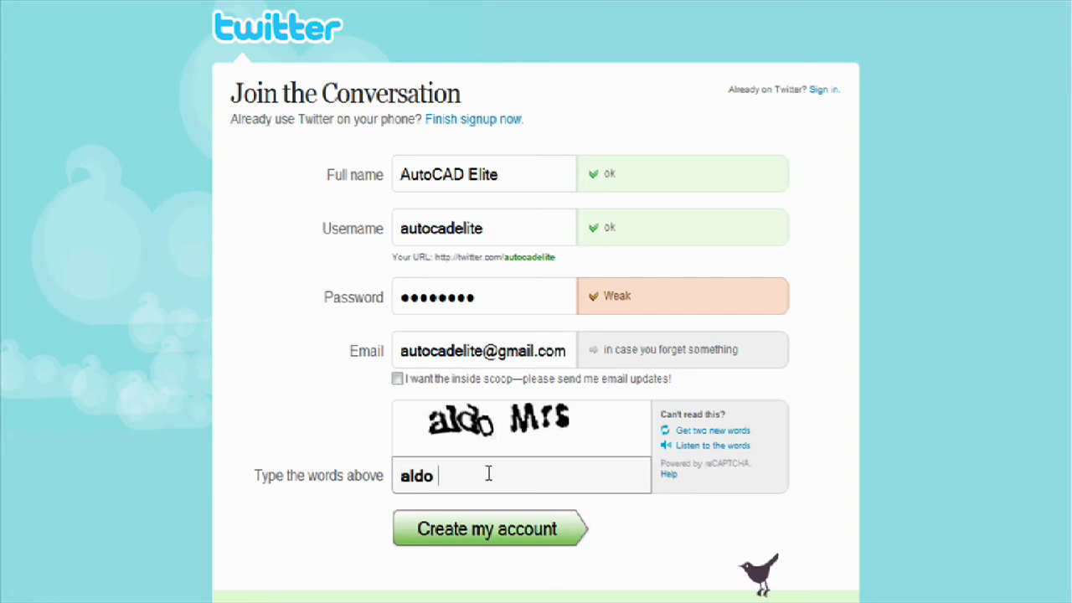
type(" mrs")
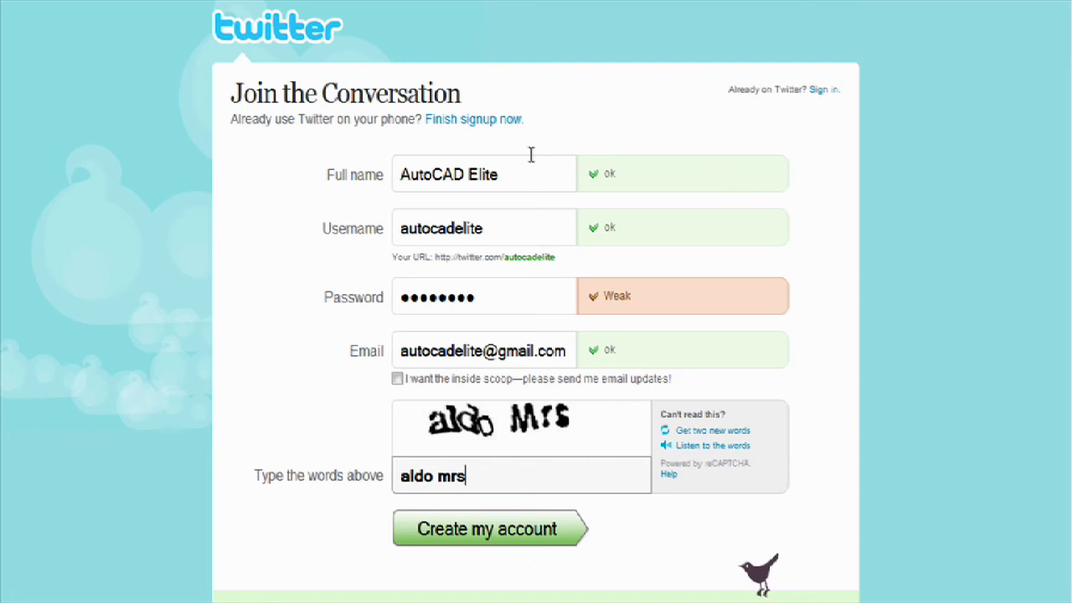
left_click(489, 536)
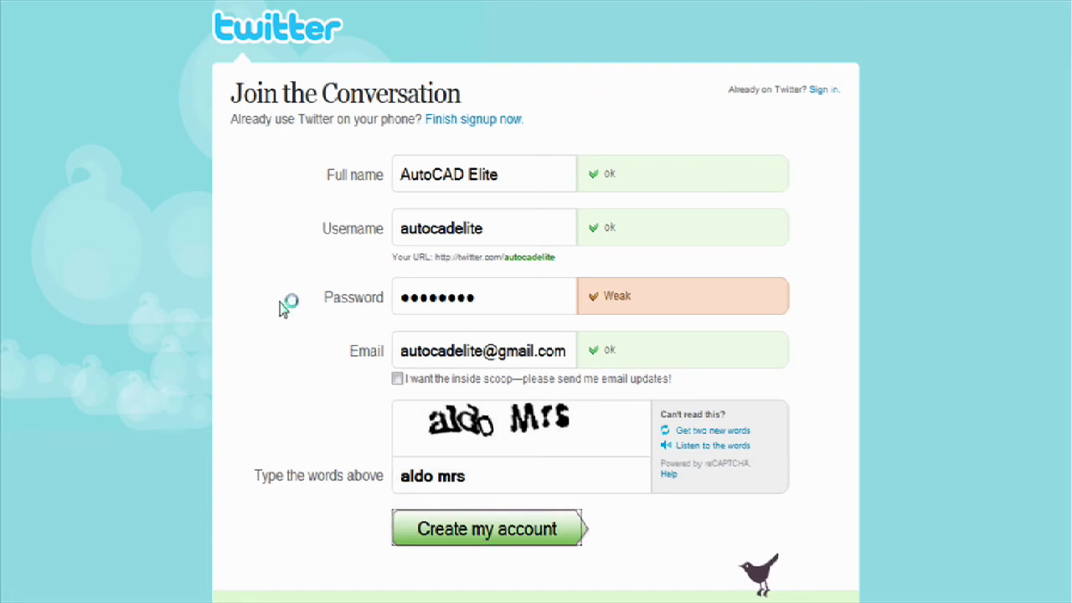
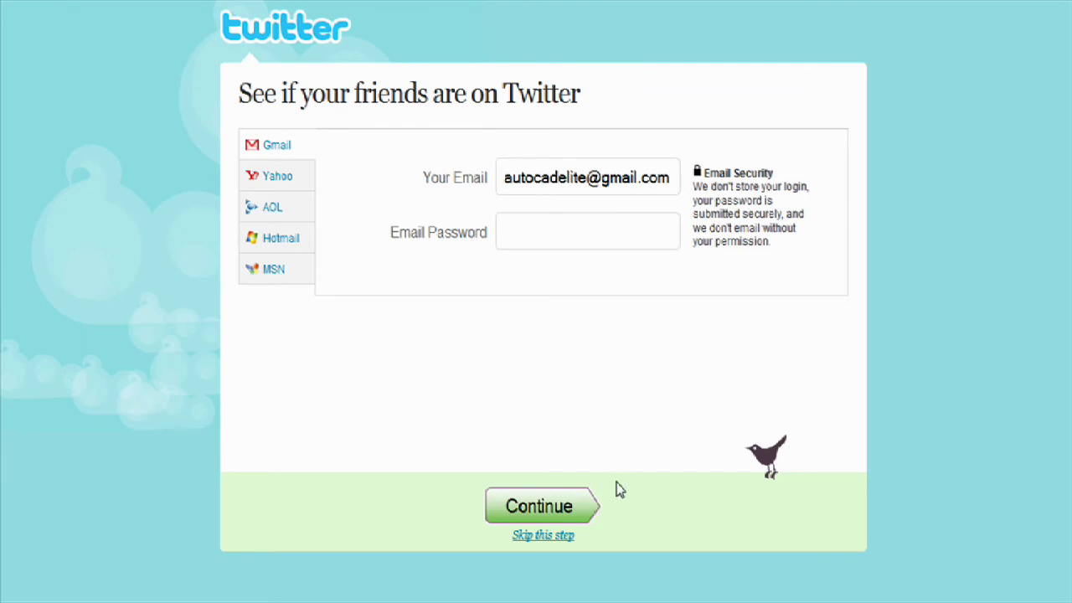
- Skip the email friend search, deselect all suggested accounts, and finish signup following no one
left_click(553, 540)
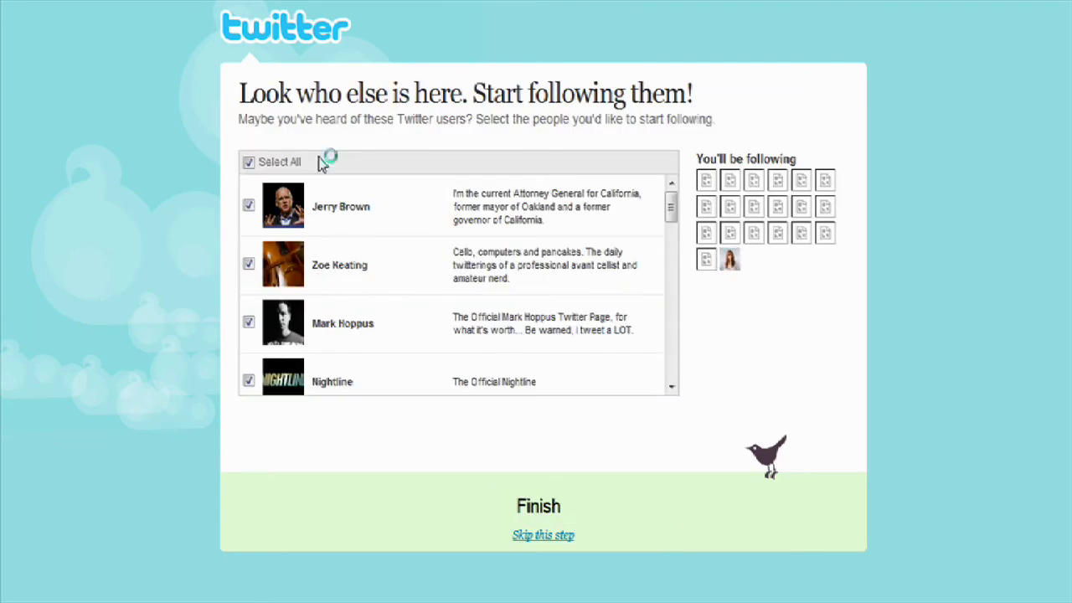
mouse_move(671, 210)
left_mouse_down()
mouse_move(676, 377)
mouse_move(675, 203)
left_mouse_up()
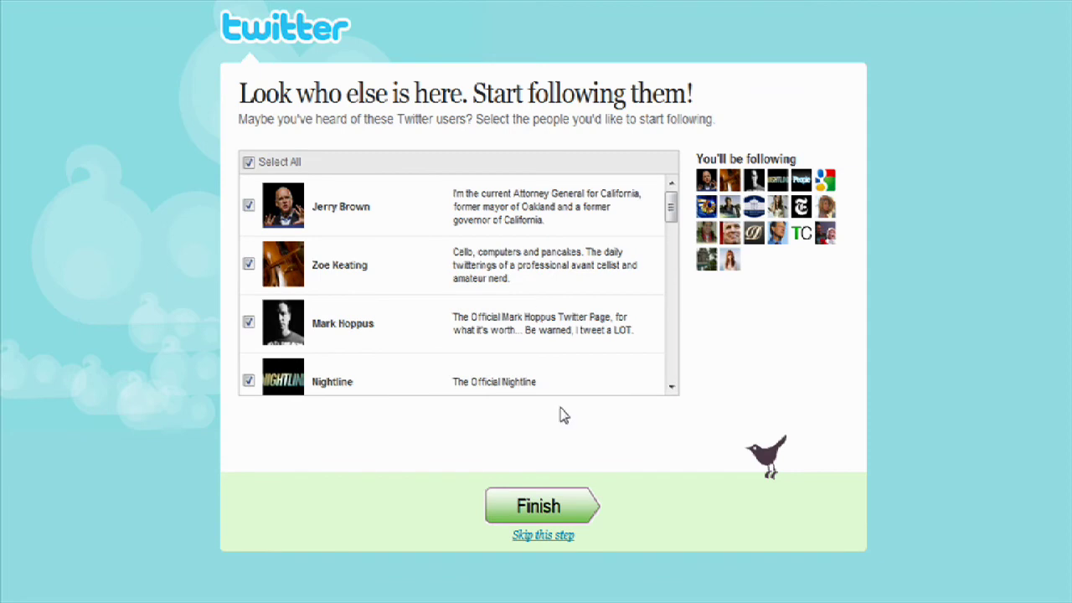
left_click(249, 162)
left_click(534, 536)
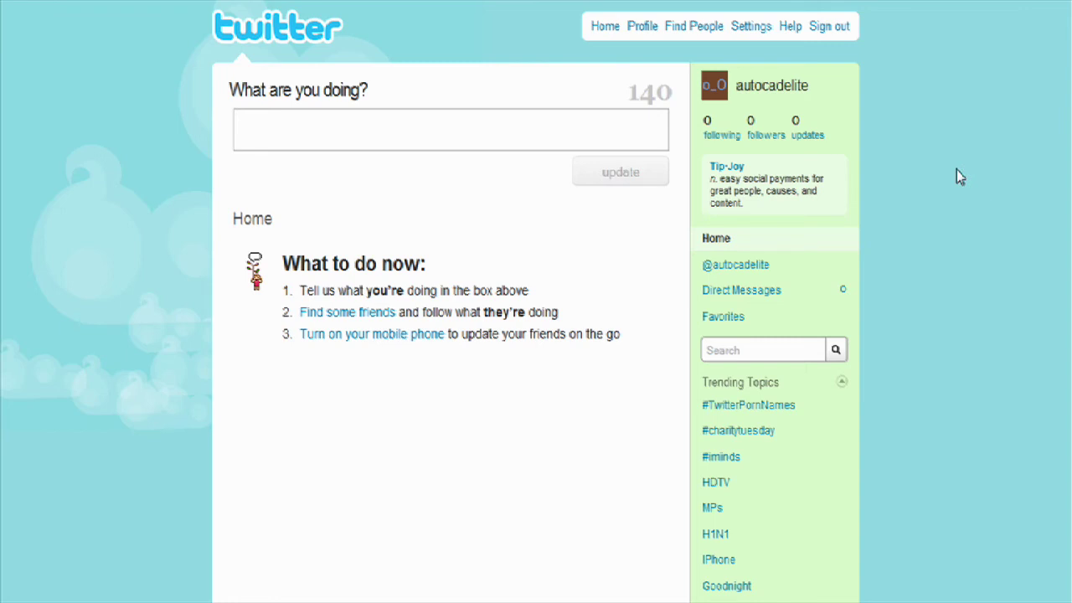
- Bring up the context menu for the Help link in the home page footer
scroll(959, 177, "down", 4)
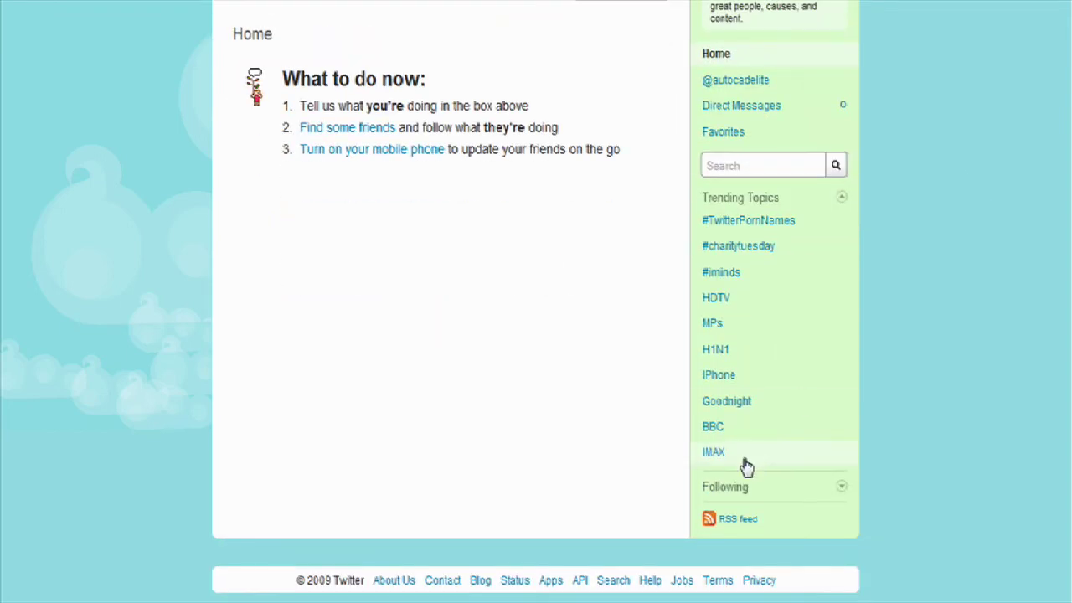
right_click(650, 589)
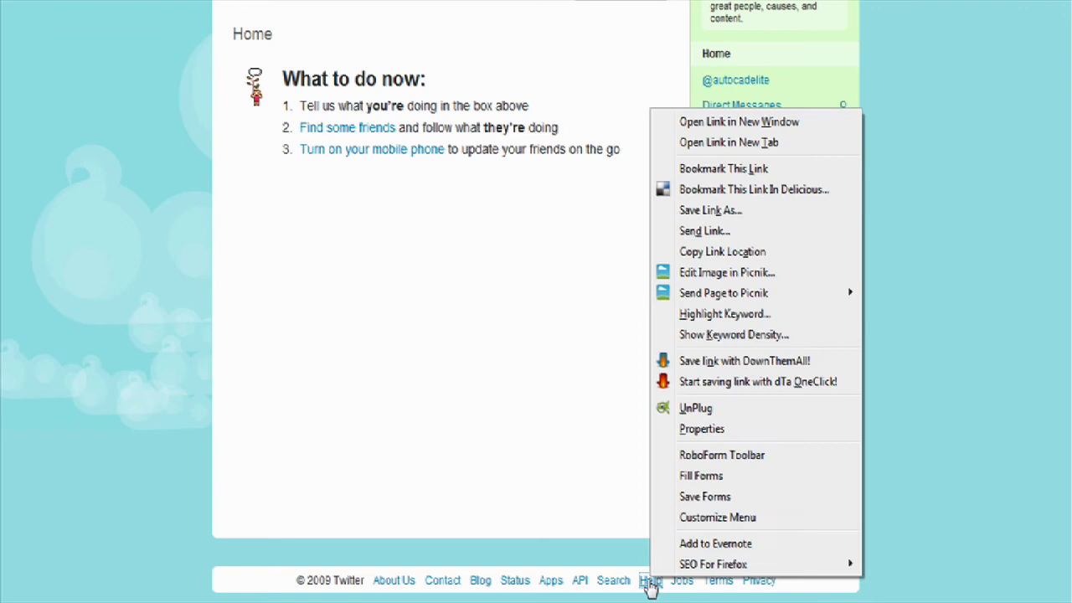
- Open the Help page in a new tab and browse the support FAQ
left_click(730, 148)
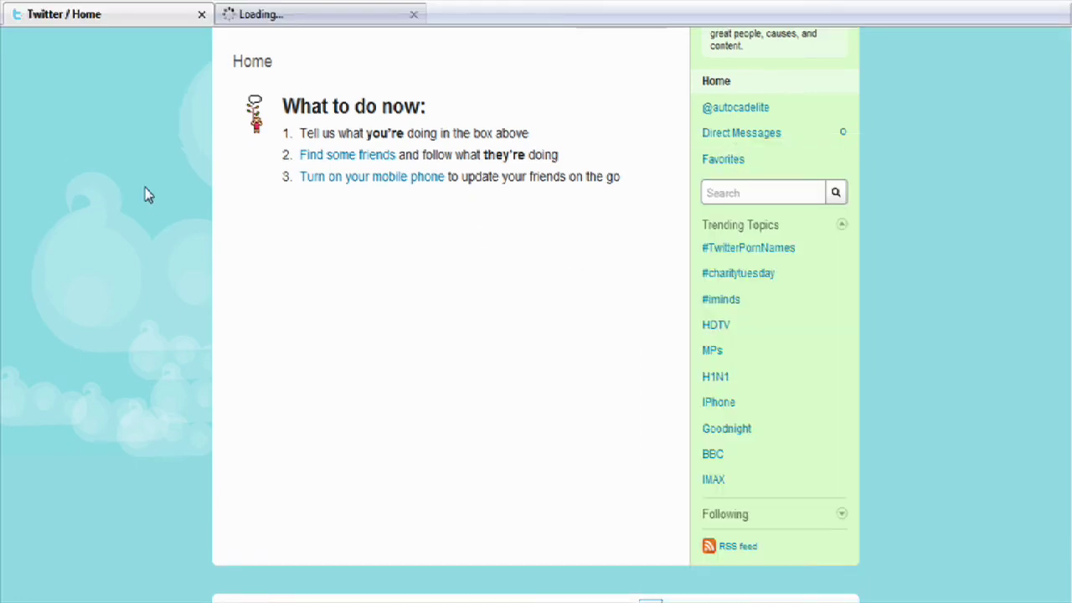
left_click(285, 19)
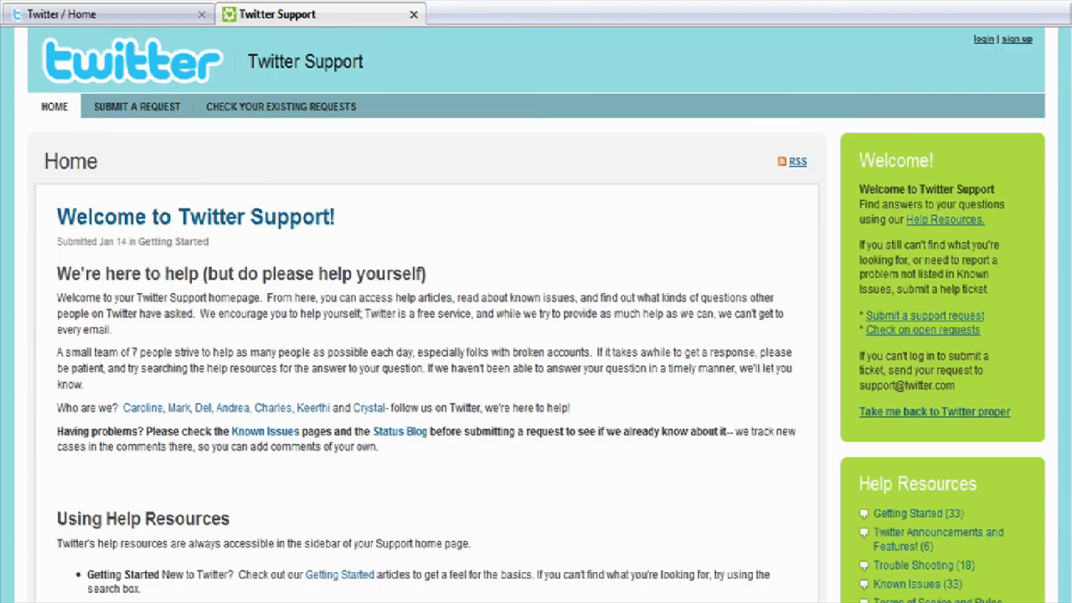
scroll(536, 315, "down", 15)
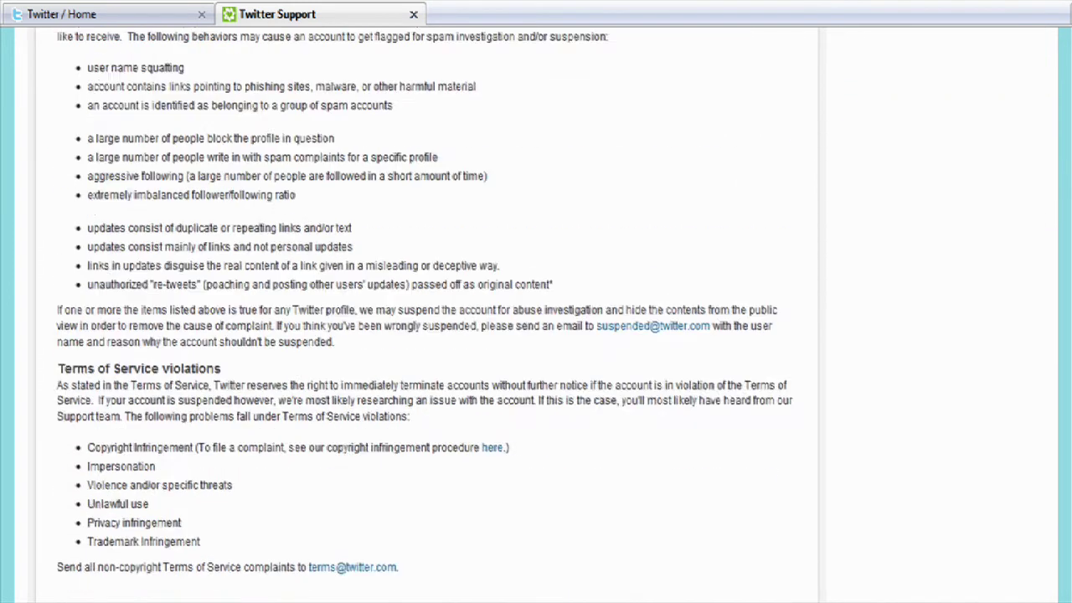
scroll(536, 315, "down", 15)
scroll(536, 314, "up", 5)
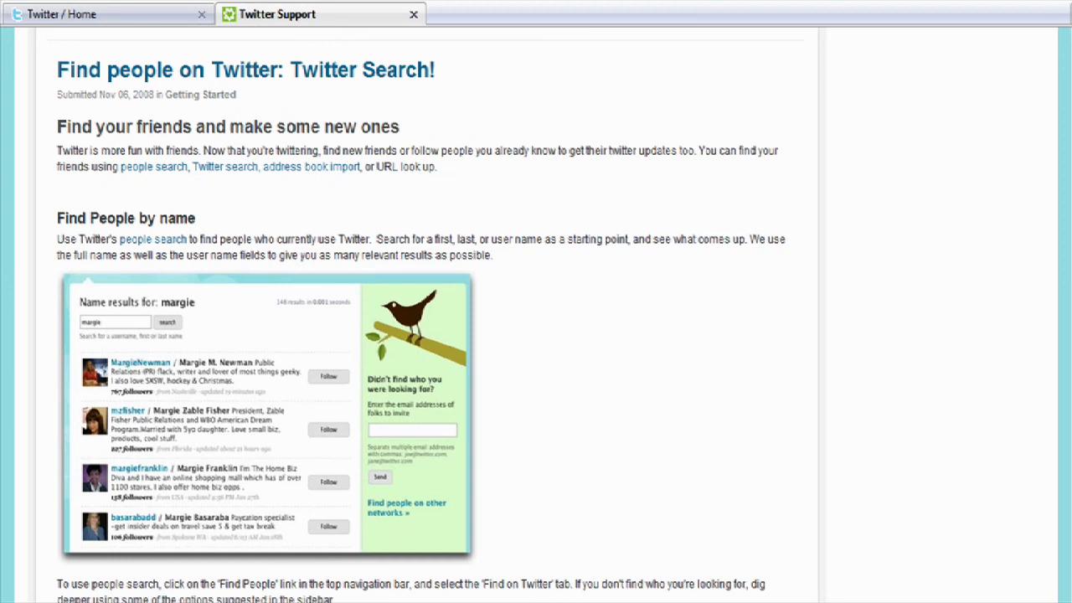
scroll(535, 315, "down", 12)
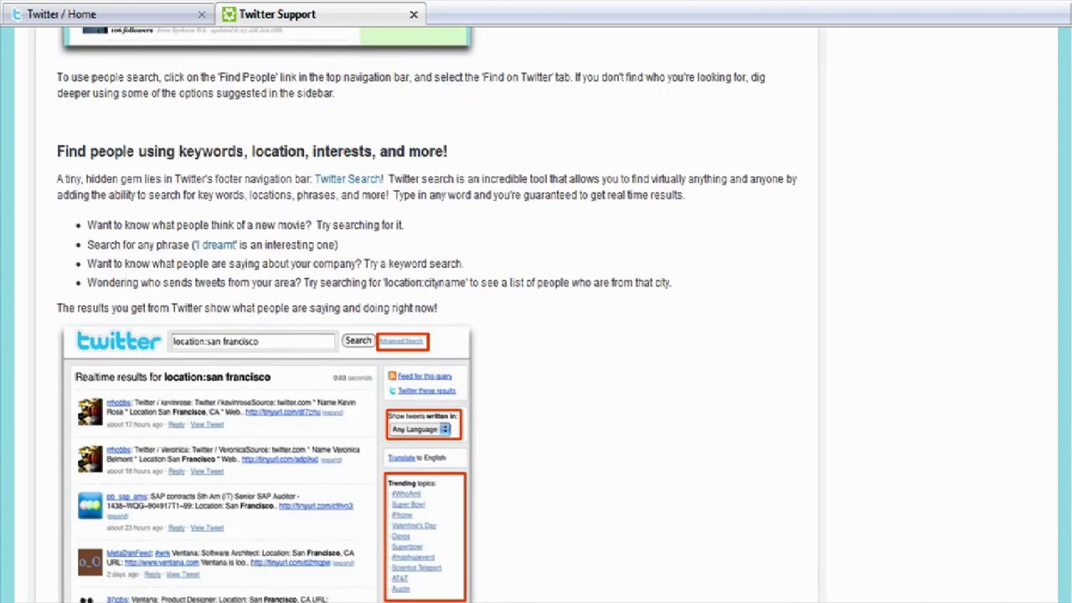
scroll(536, 314, "down", 3)
scroll(536, 315, "down", 10)
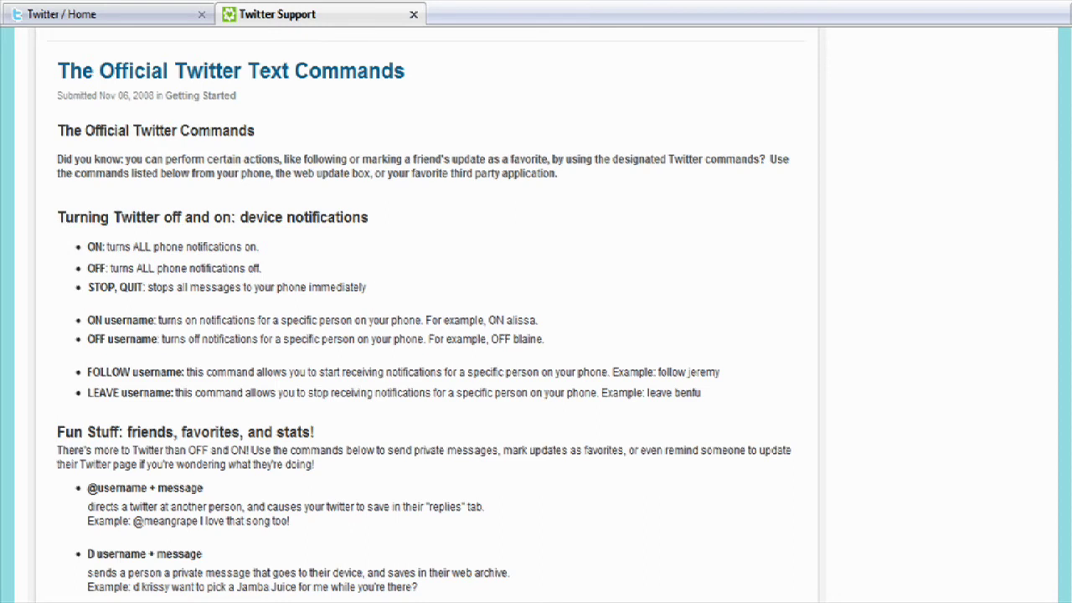
- Read through the rest of the FAQ, then return to the Twitter / Home tab
scroll(536, 315, "down", 15)
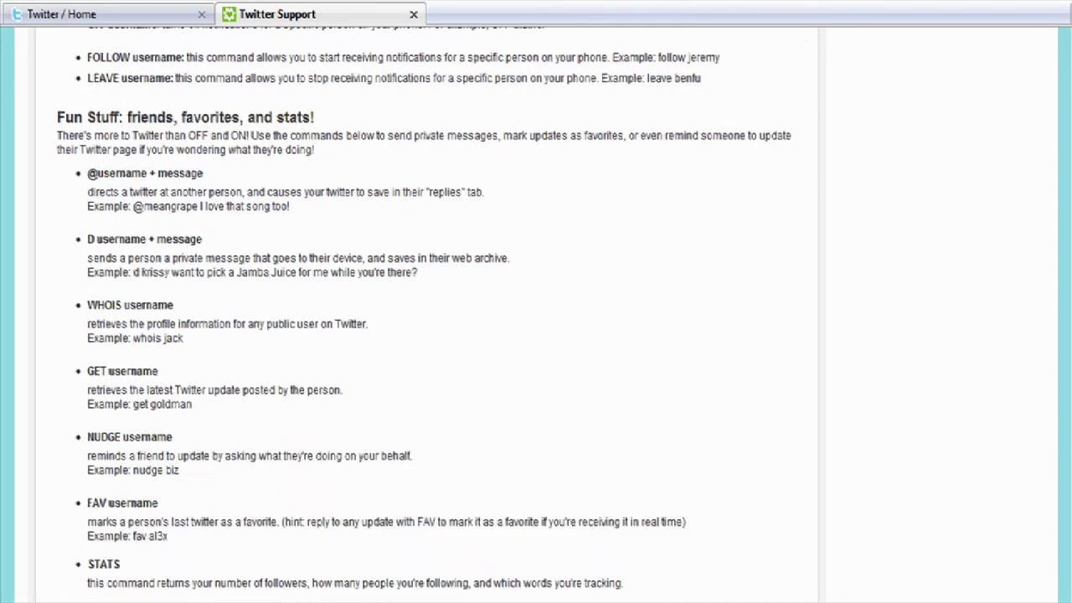
scroll(536, 314, "down", 7)
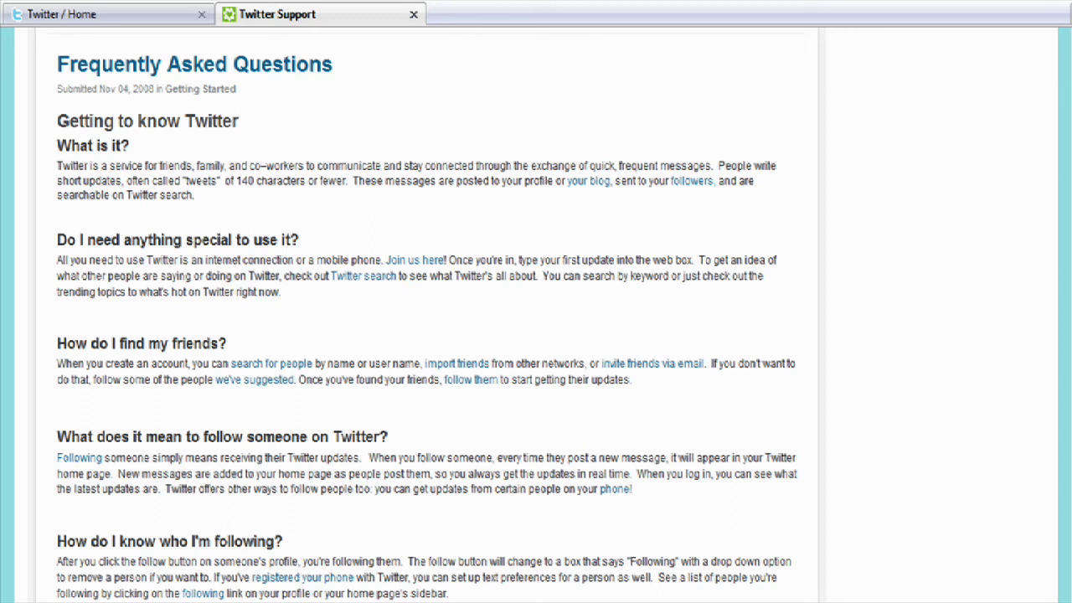
scroll(536, 314, "down", 12)
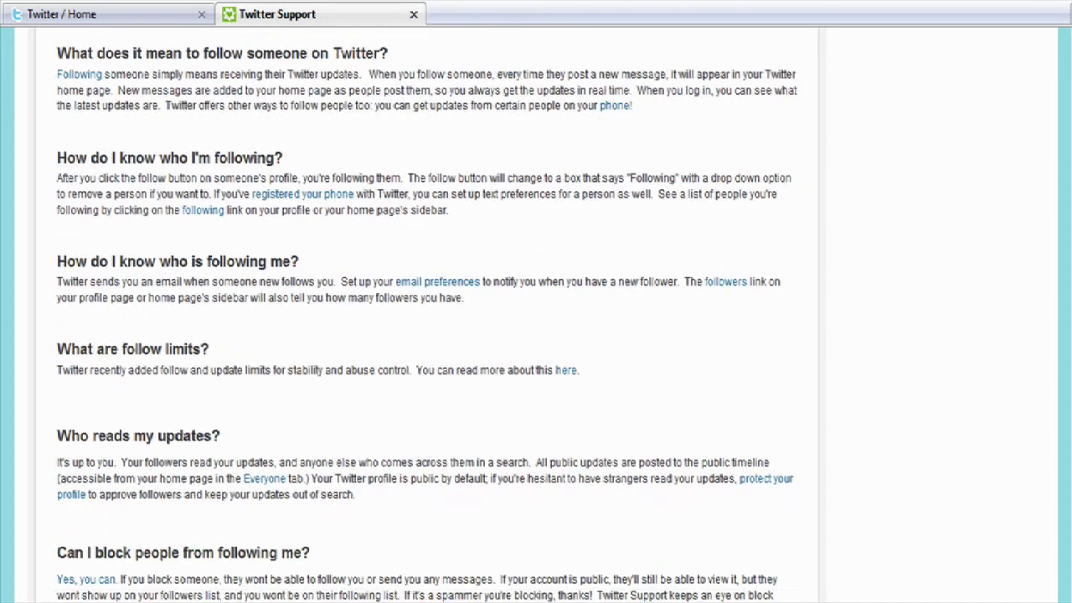
scroll(535, 315, "down", 8)
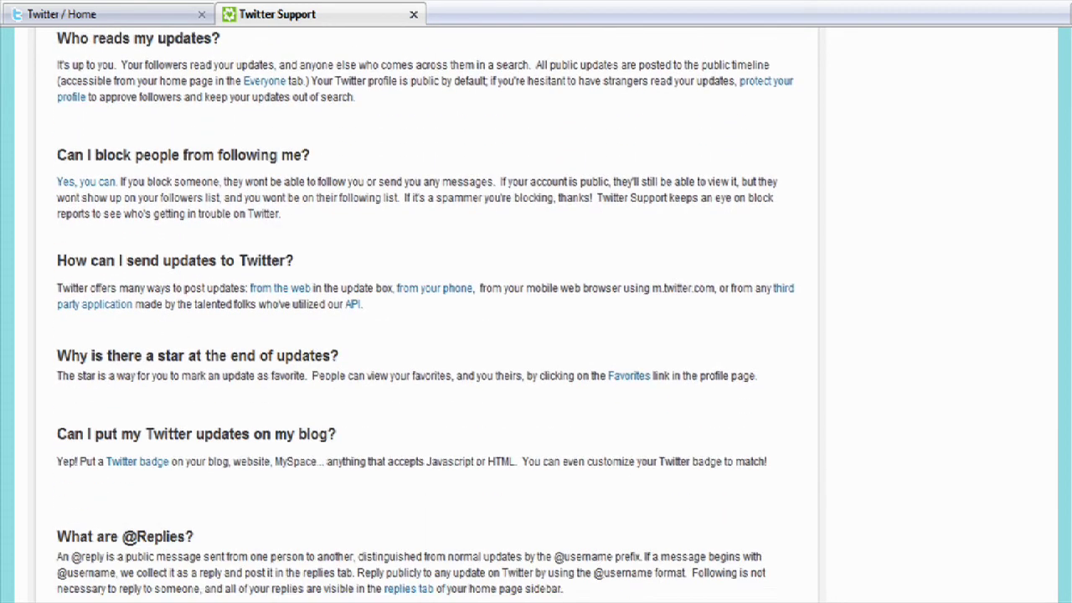
scroll(536, 315, "down", 2)
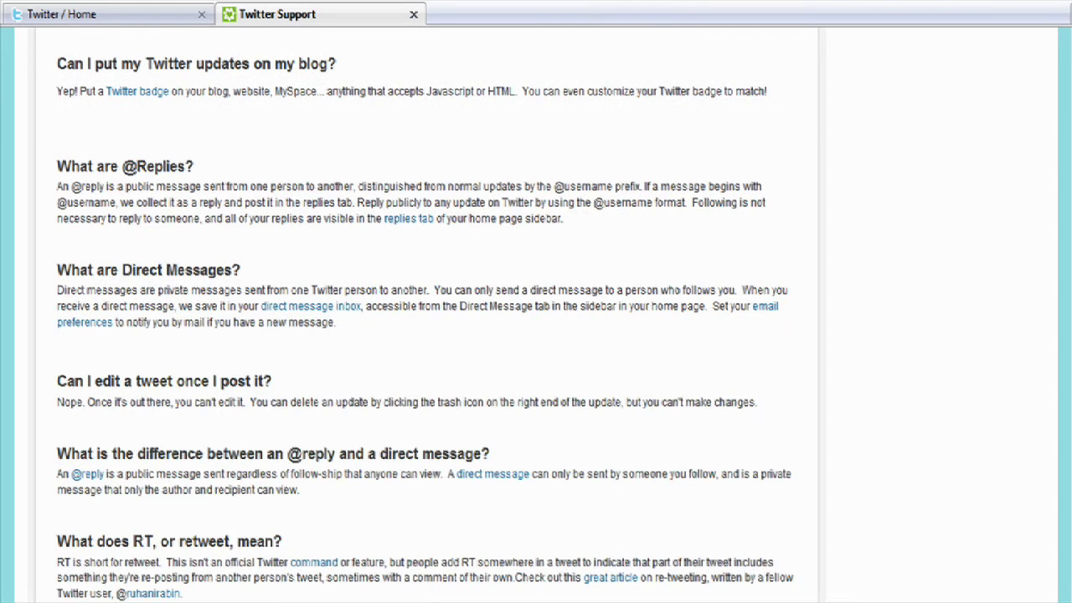
scroll(535, 314, "down", 4)
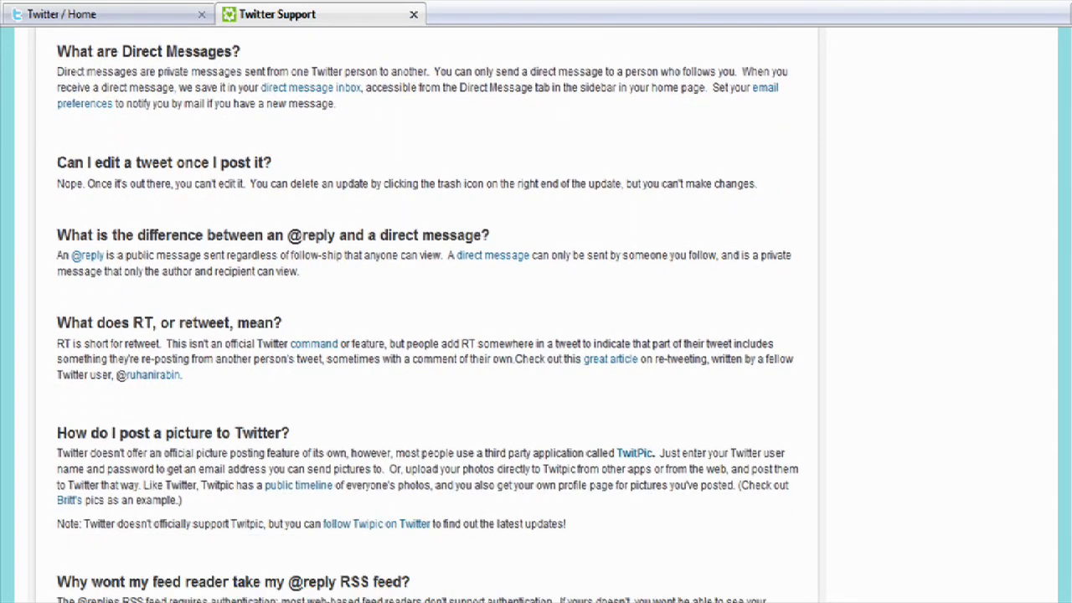
scroll(535, 314, "down", 7)
scroll(535, 315, "down", 2)
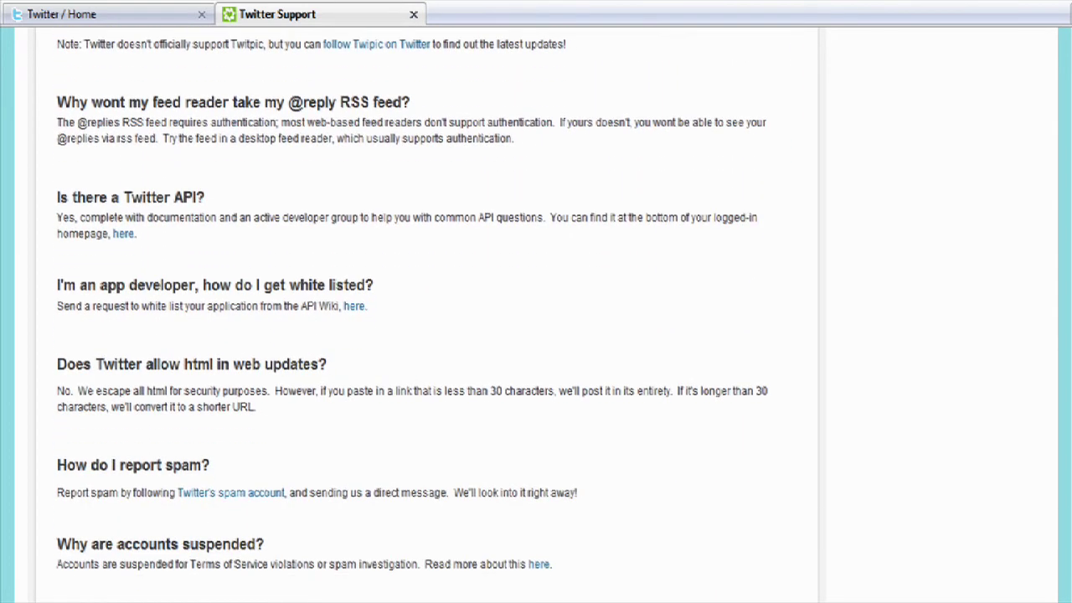
scroll(1069, 352, "up", 15)
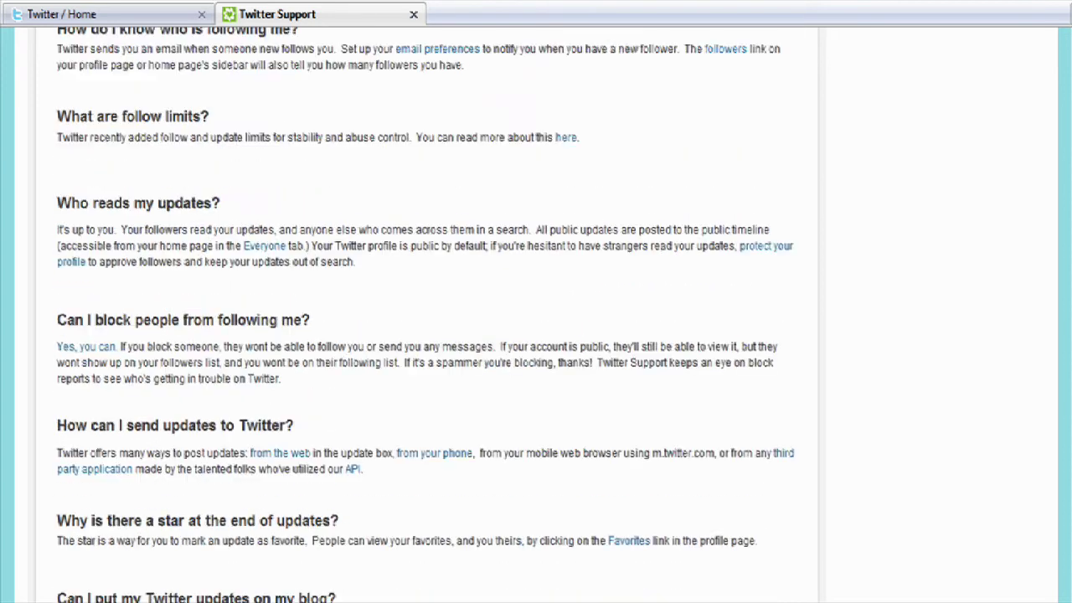
scroll(1069, 352, "up", 1)
scroll(1069, 351, "down", 13)
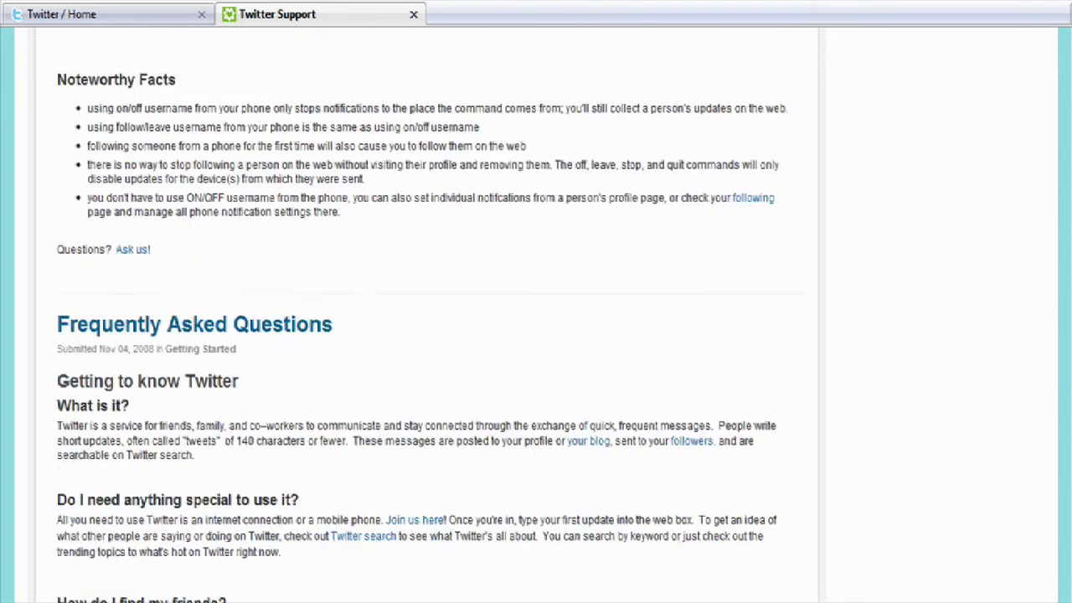
scroll(1069, 351, "up", 10)
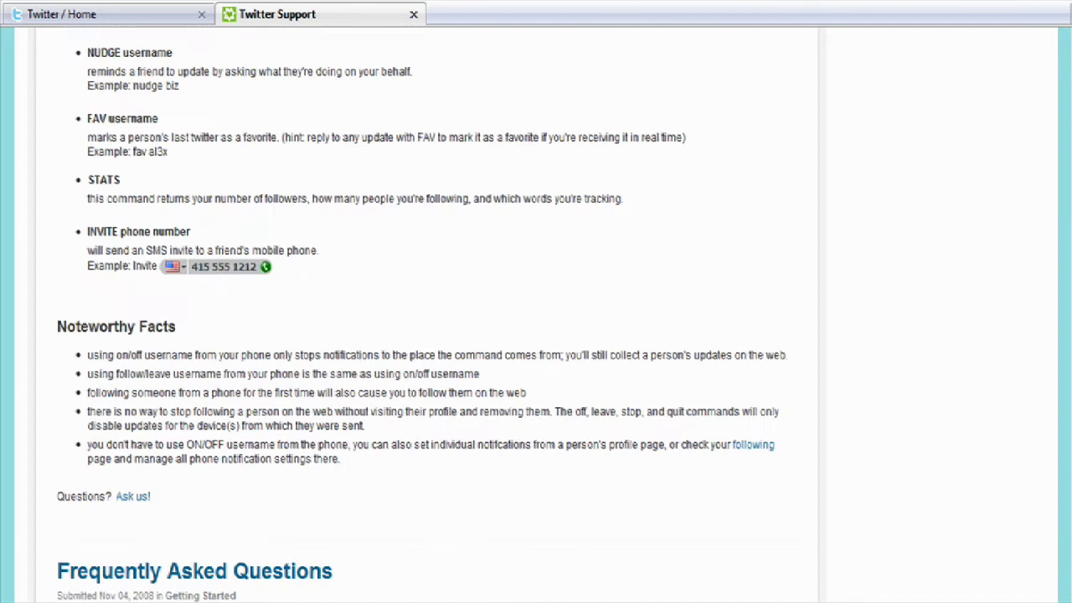
scroll(1069, 351, "down", 9)
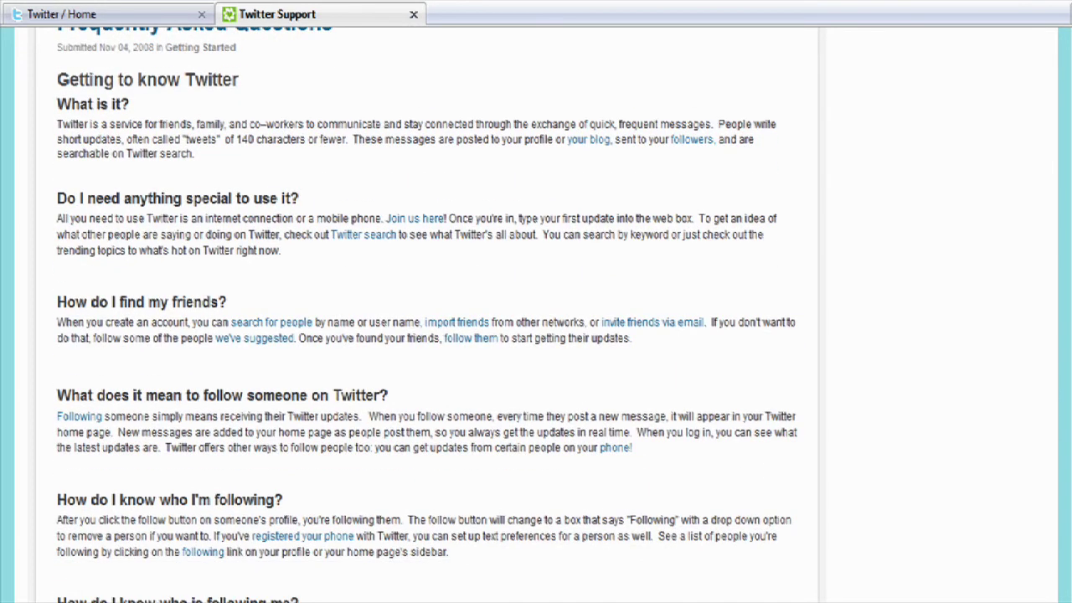
left_click(157, 20)
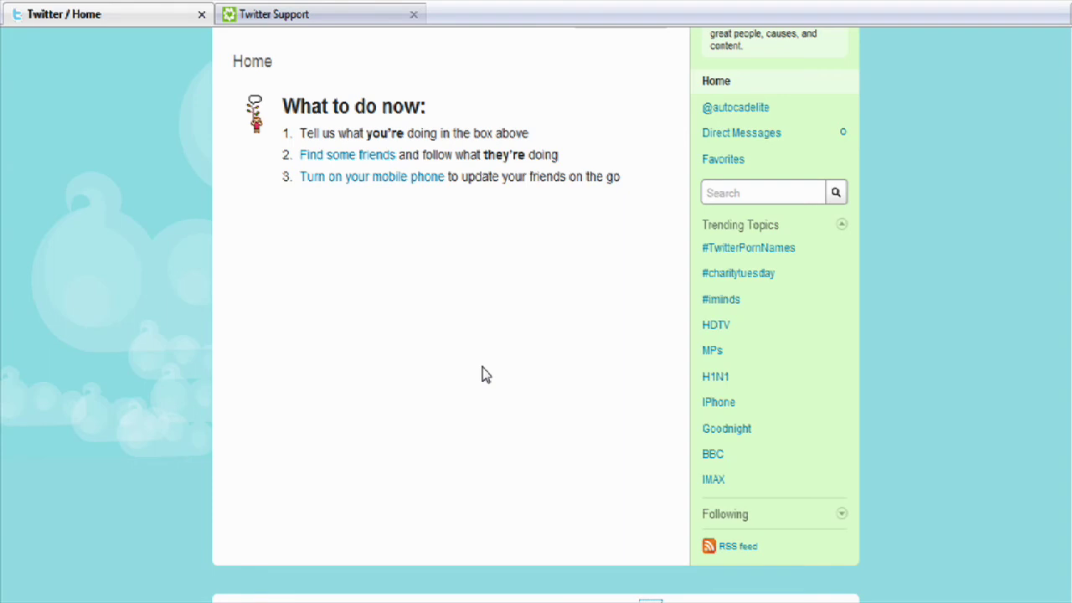
scroll(482, 374, "up", 3)
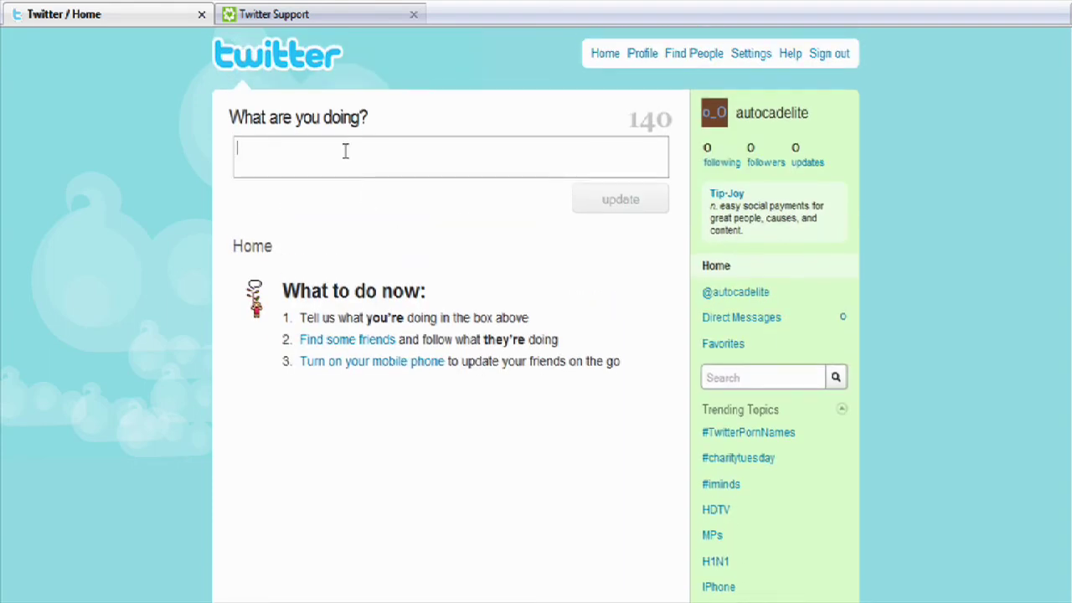
type("@aut")
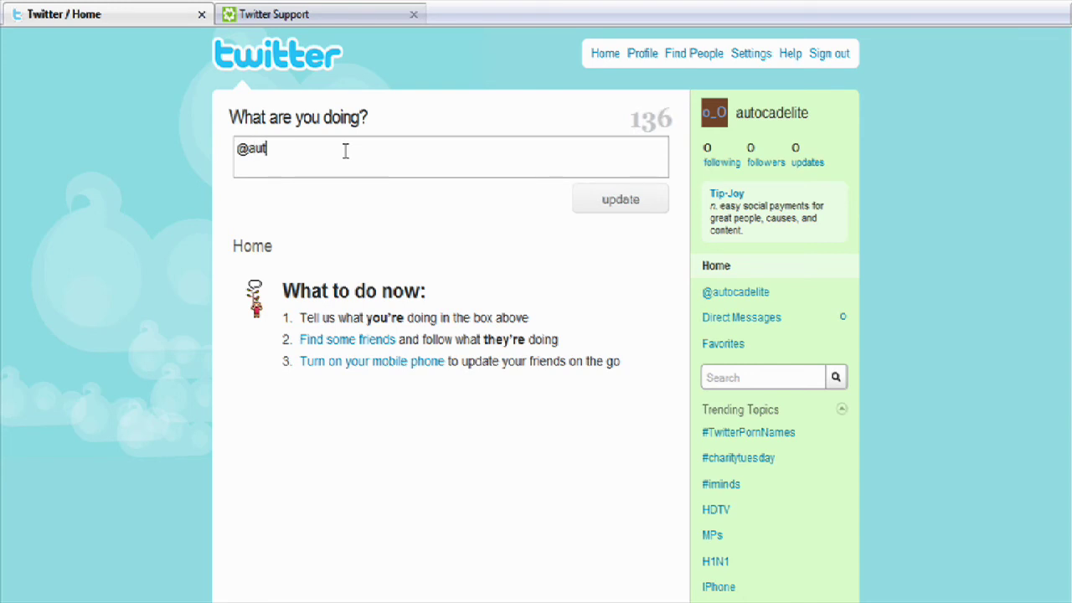
type("ocadvids")
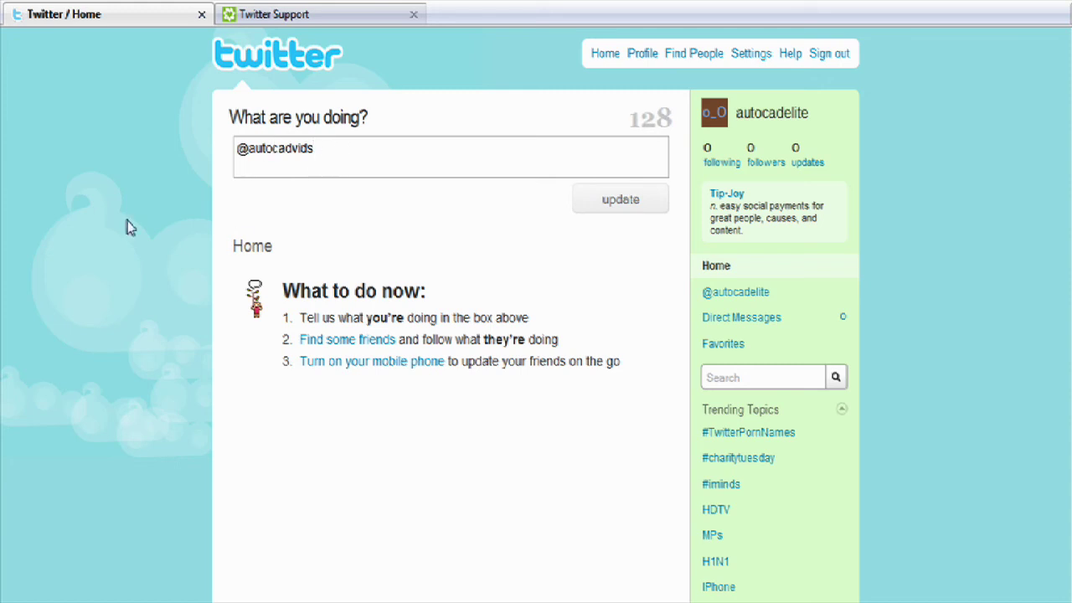
type("Making a")
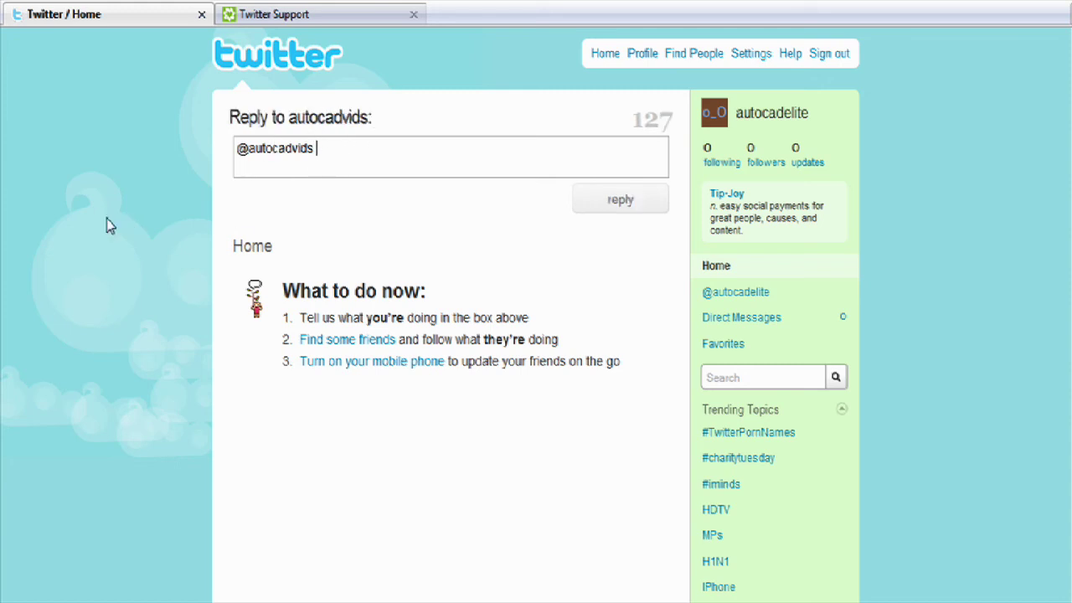
type(" v")
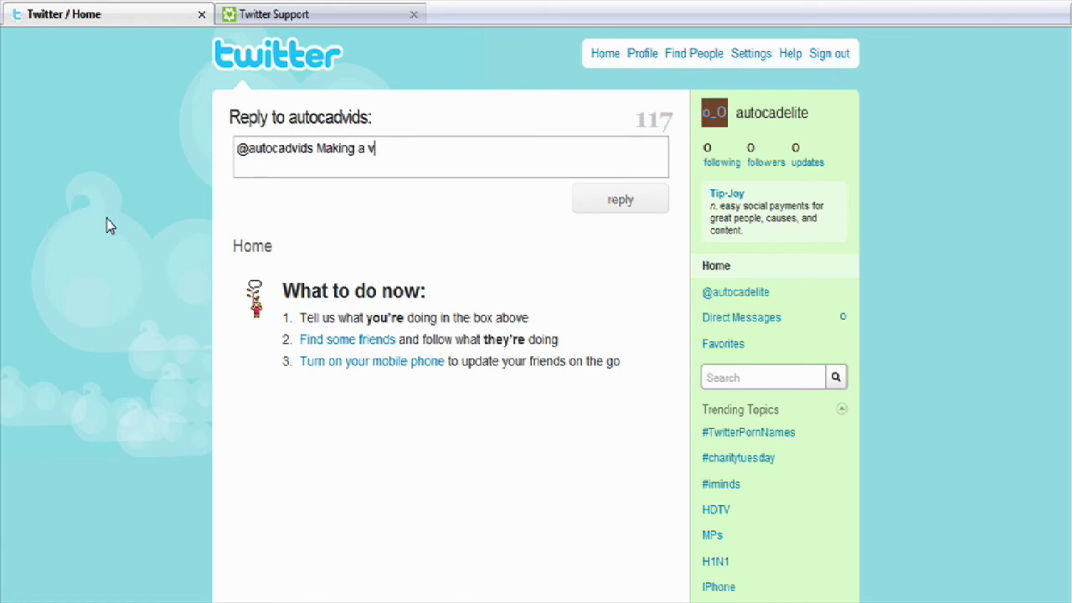
type("ideo on ")
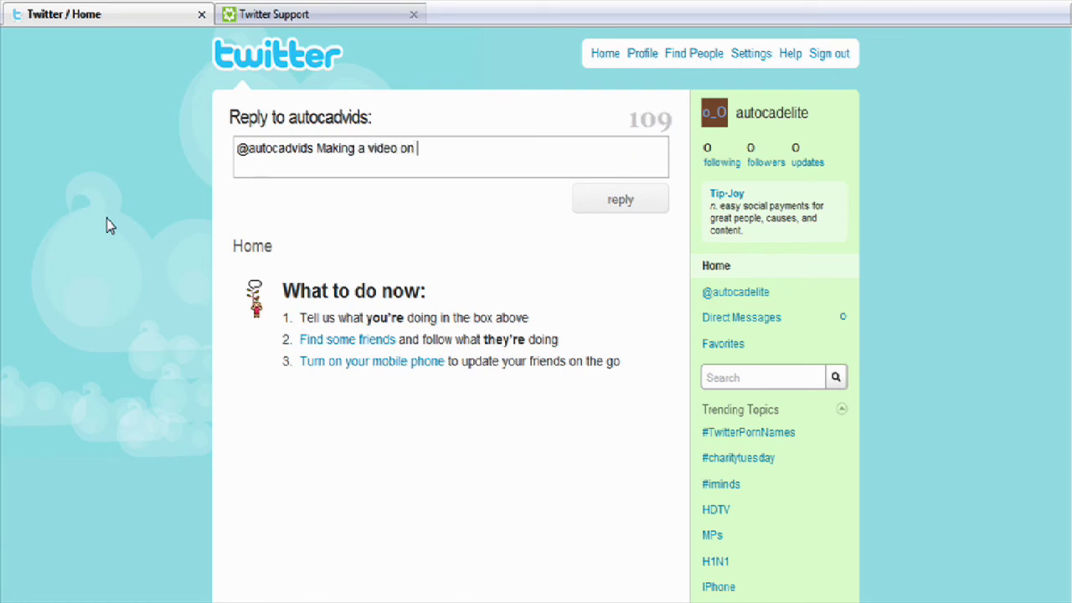
type("Twitter")
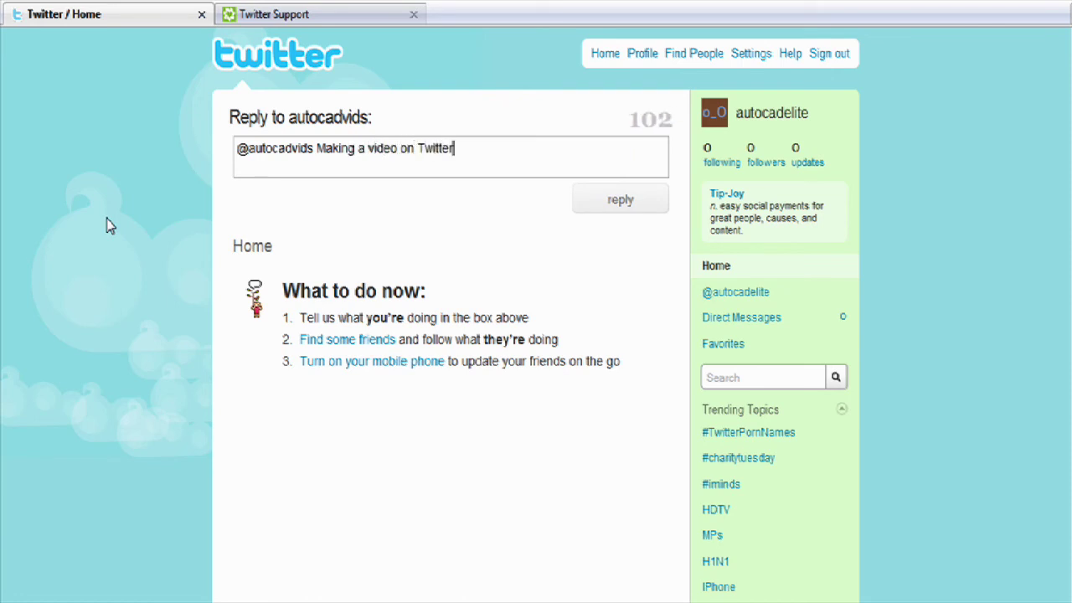
type(".")
left_click(619, 208)
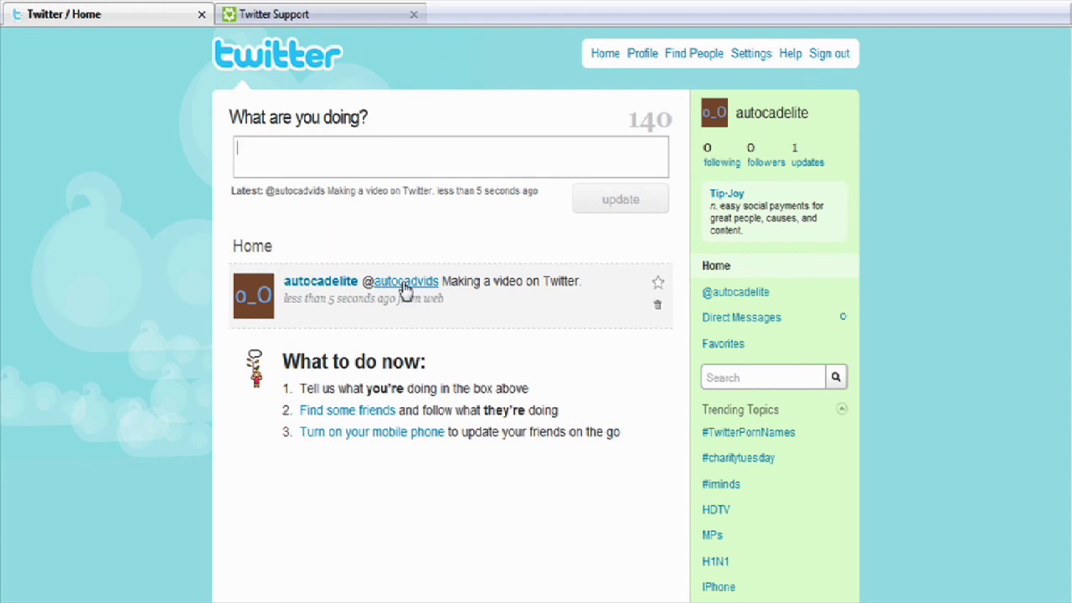
left_click(416, 287)
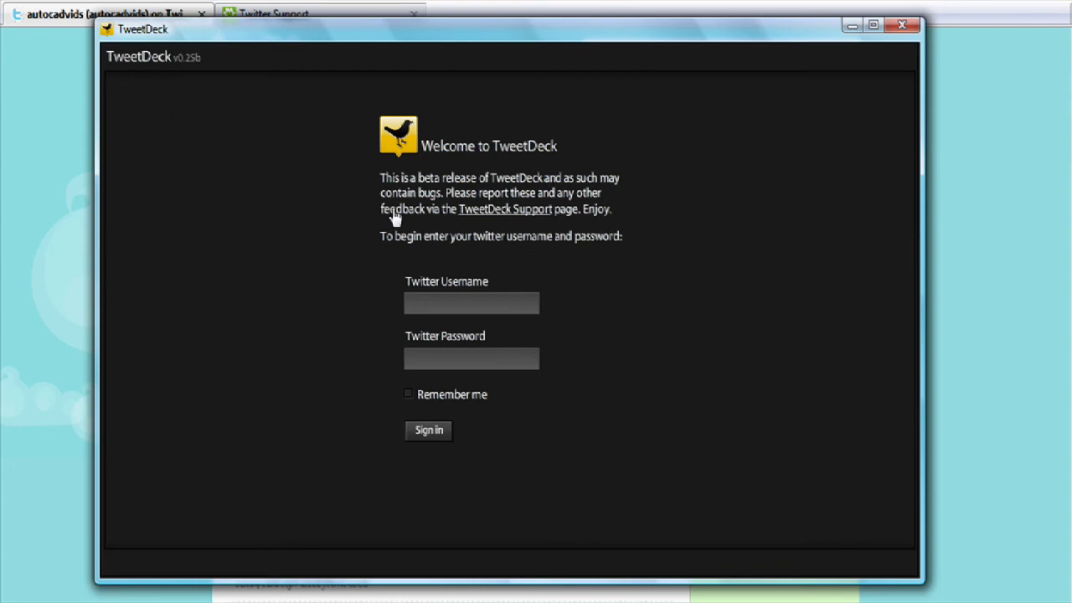
- Sign in to TweetDeck with the new Twitter account's username and password
left_click(479, 303)
type("auto")
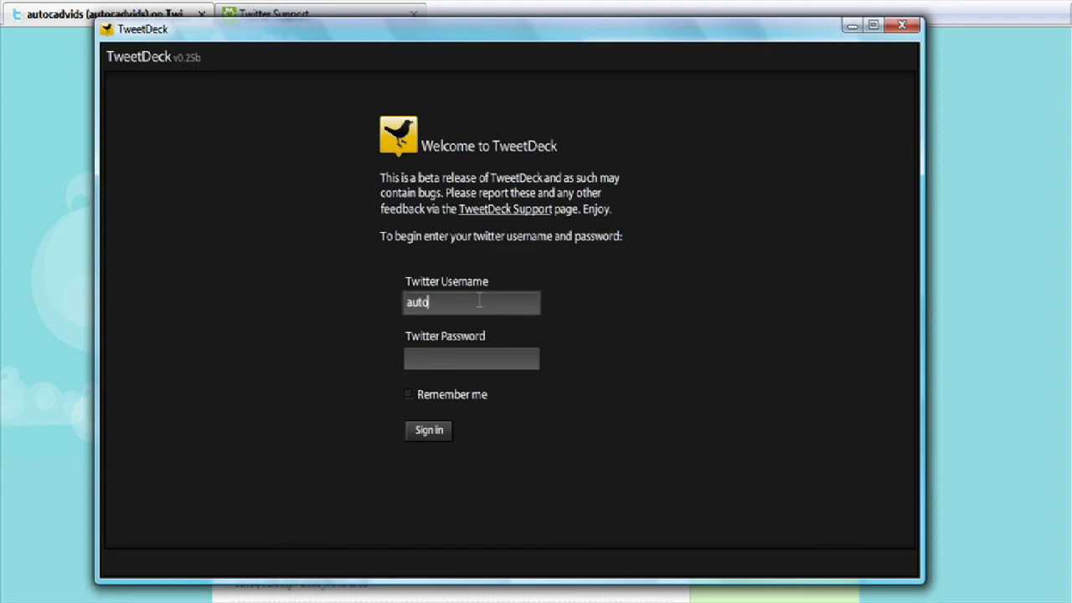
type("cadelite")
key("Tab")
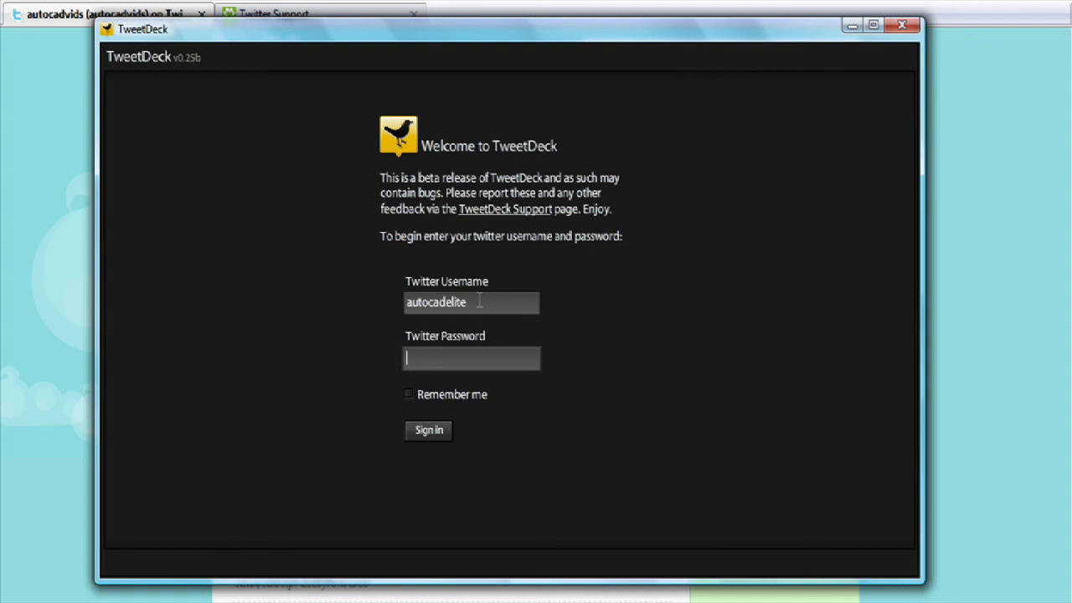
type("1*******")
left_click(425, 437)
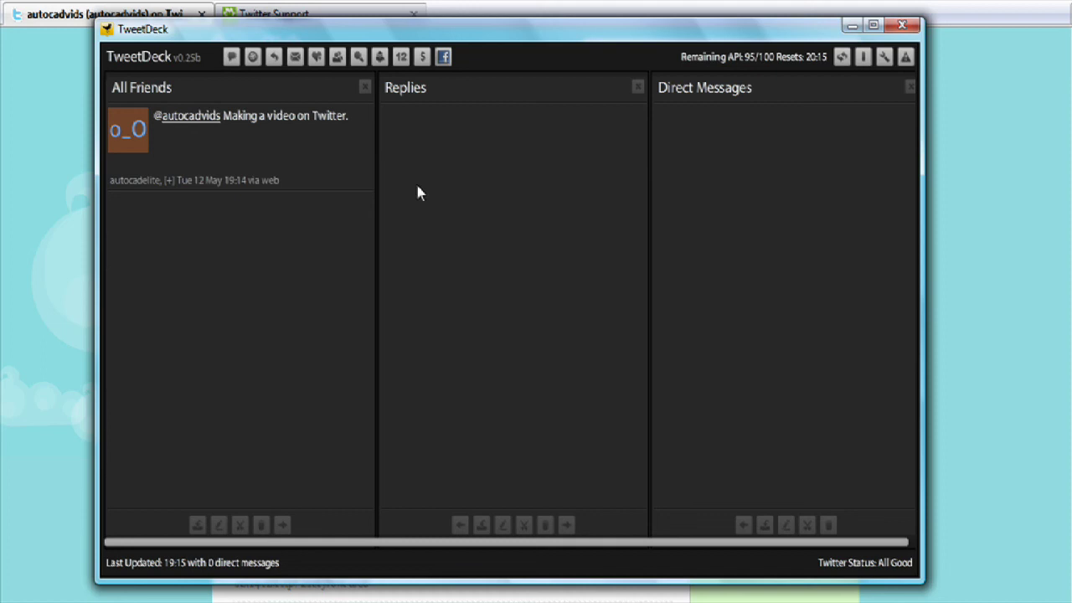
- Add a Search: autocadvids column and scroll across to view it beside the existing columns
left_click(358, 57)
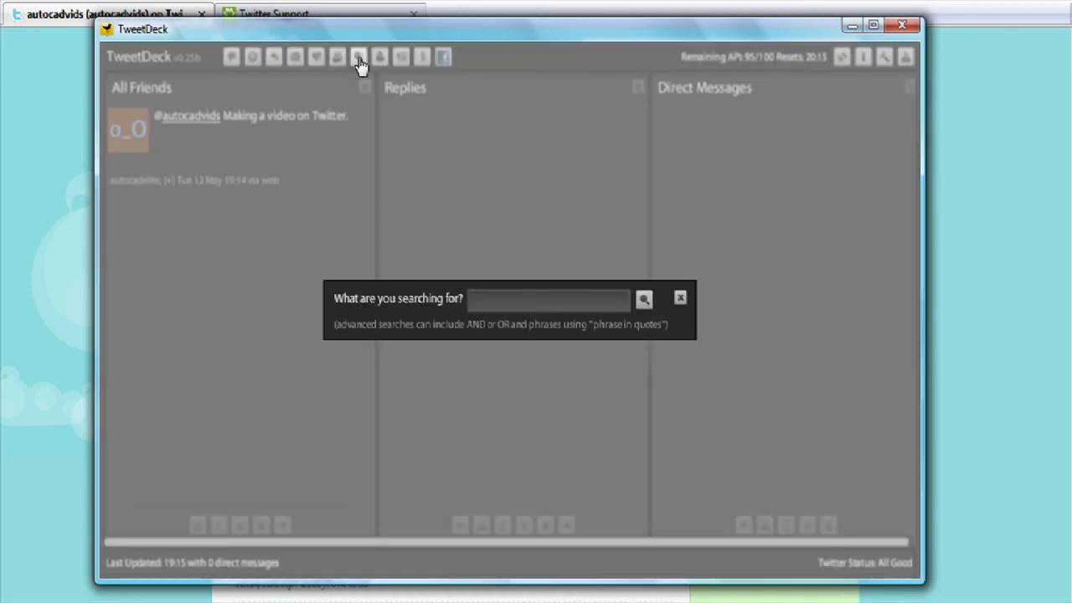
type("autocadvids")
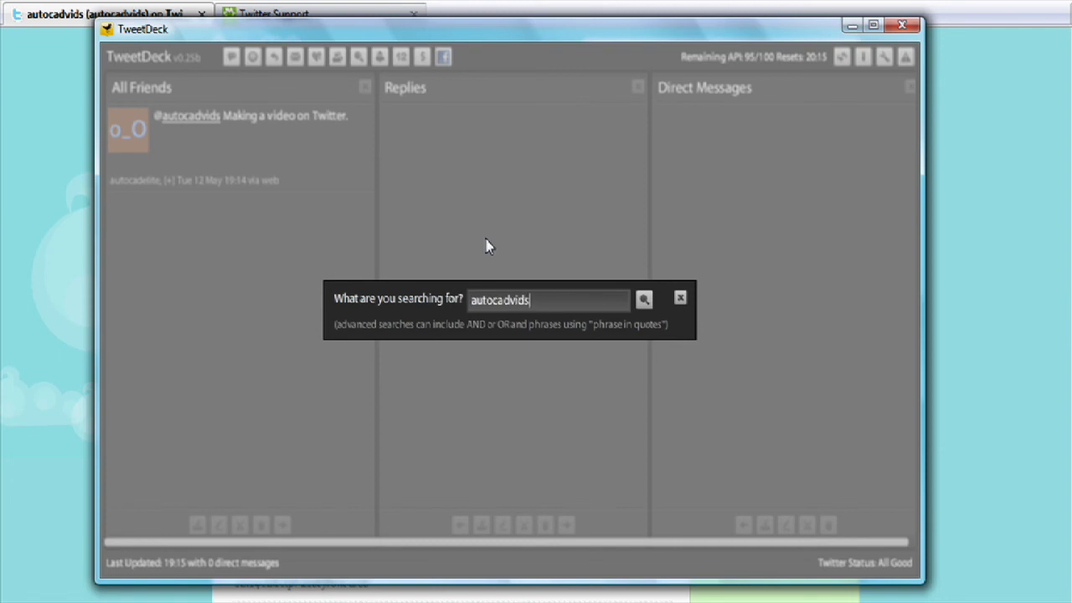
left_click(642, 303)
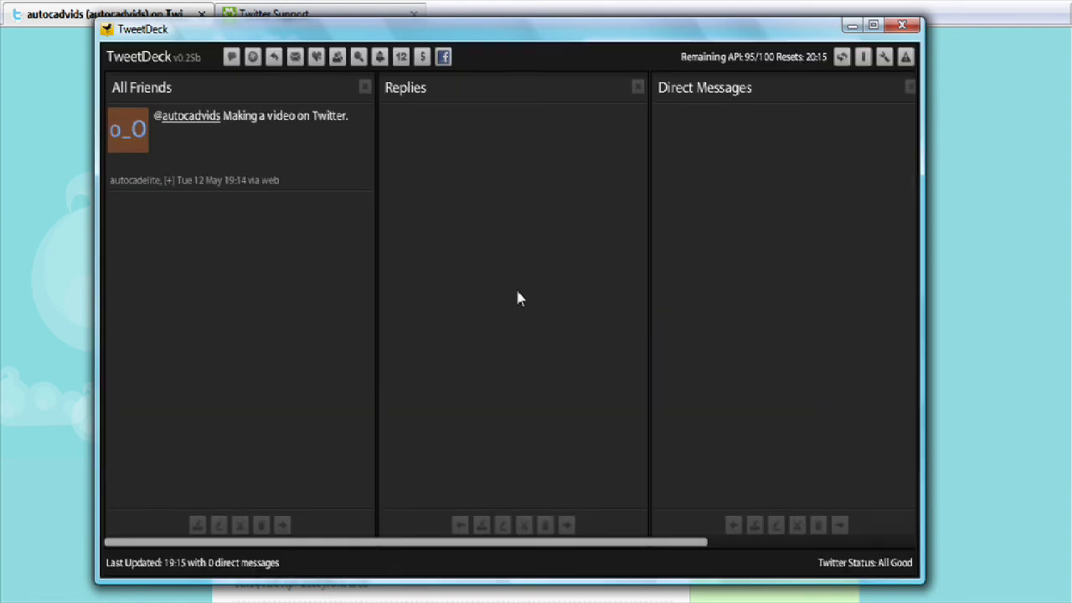
left_click_drag(572, 542, 804, 503)
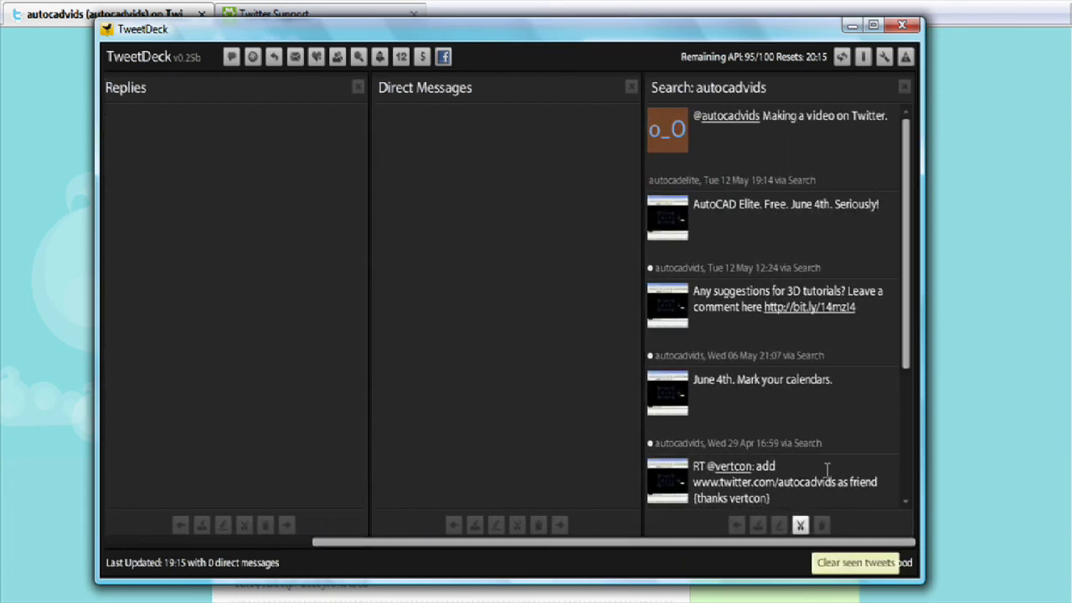
left_click_drag(904, 339, 905, 456)
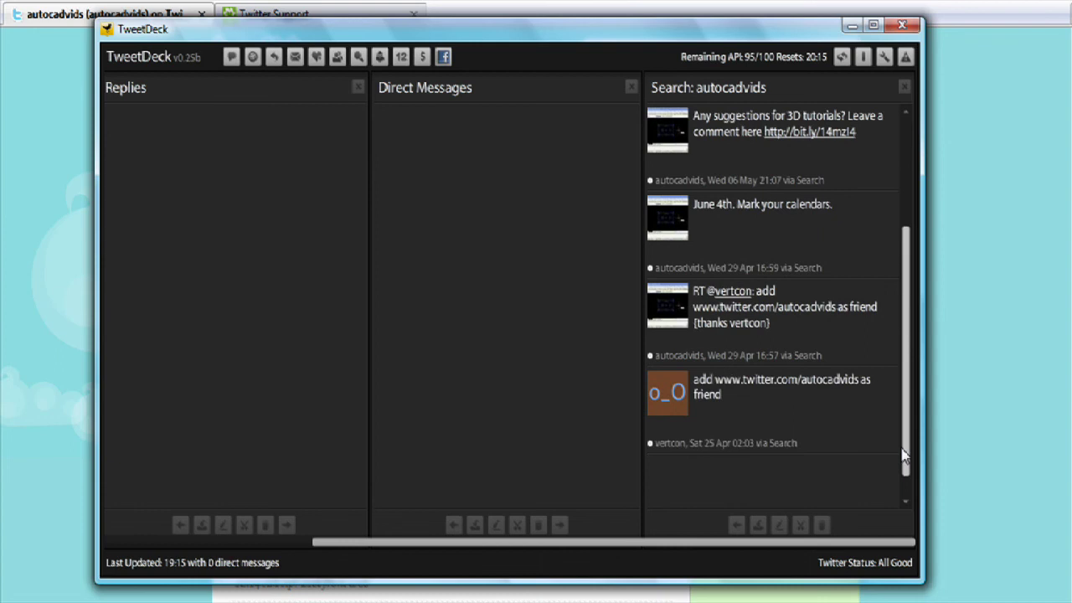
scroll(893, 378, "up", 1)
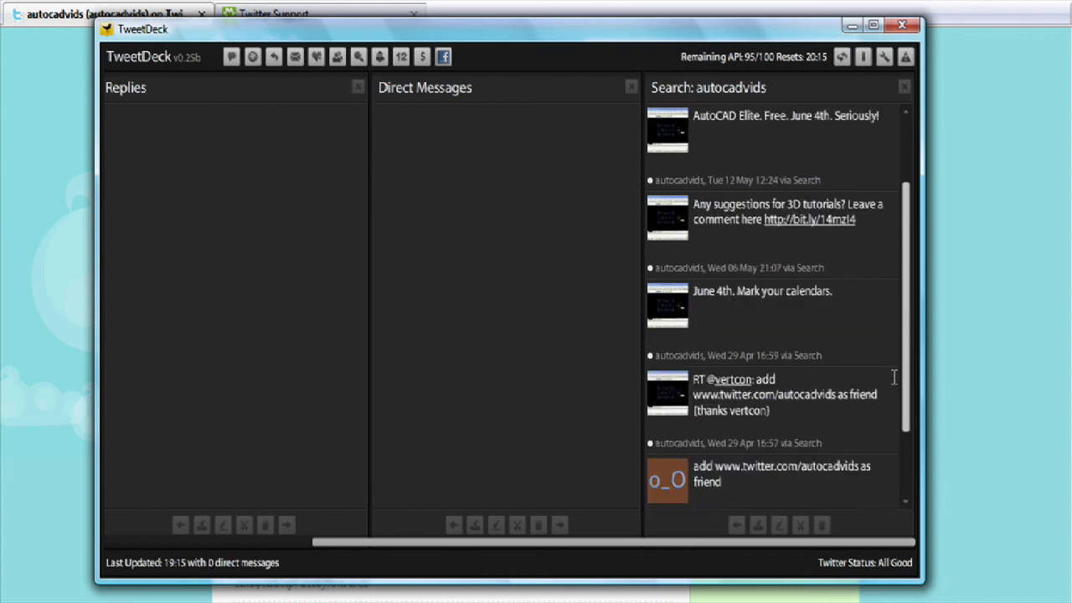
scroll(891, 352, "up", 1)
left_click_drag(624, 546, 387, 516)
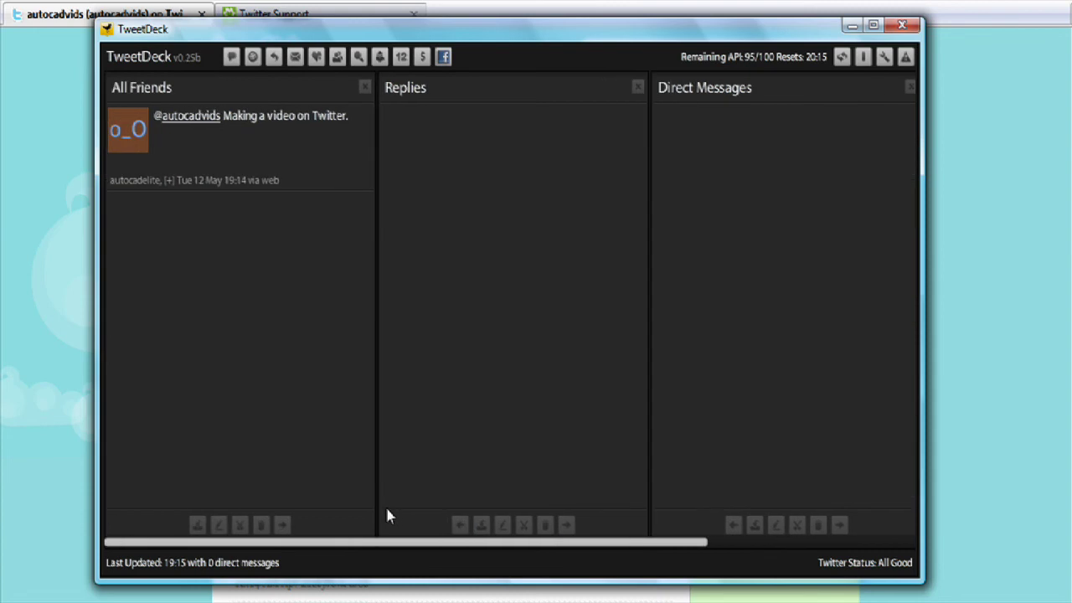